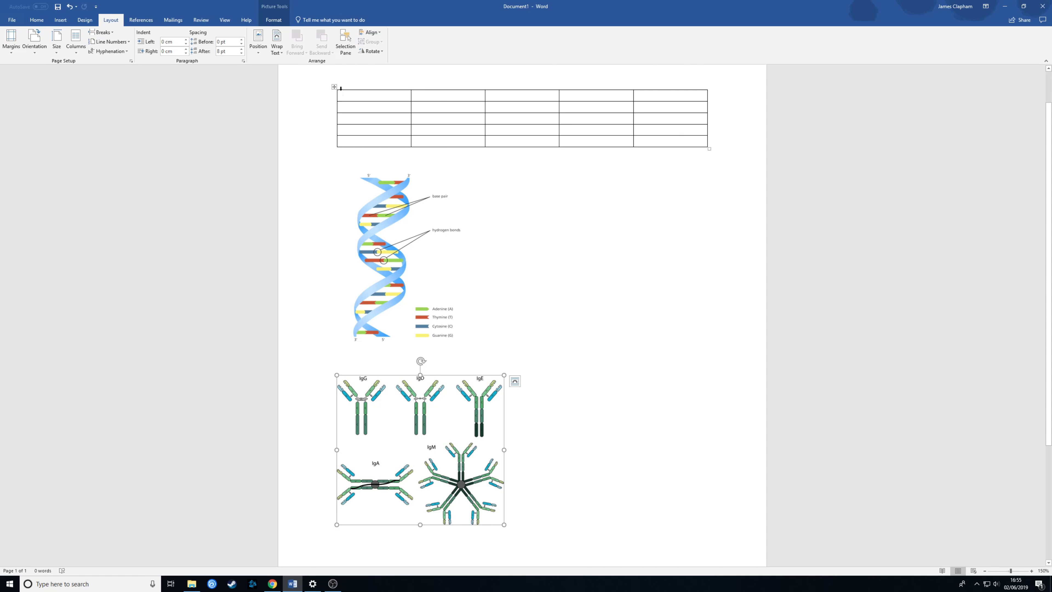
# Insert a 'Table 1' caption above the empty table and add the text 'Not really showing anything'
pyautogui.click(334, 87)
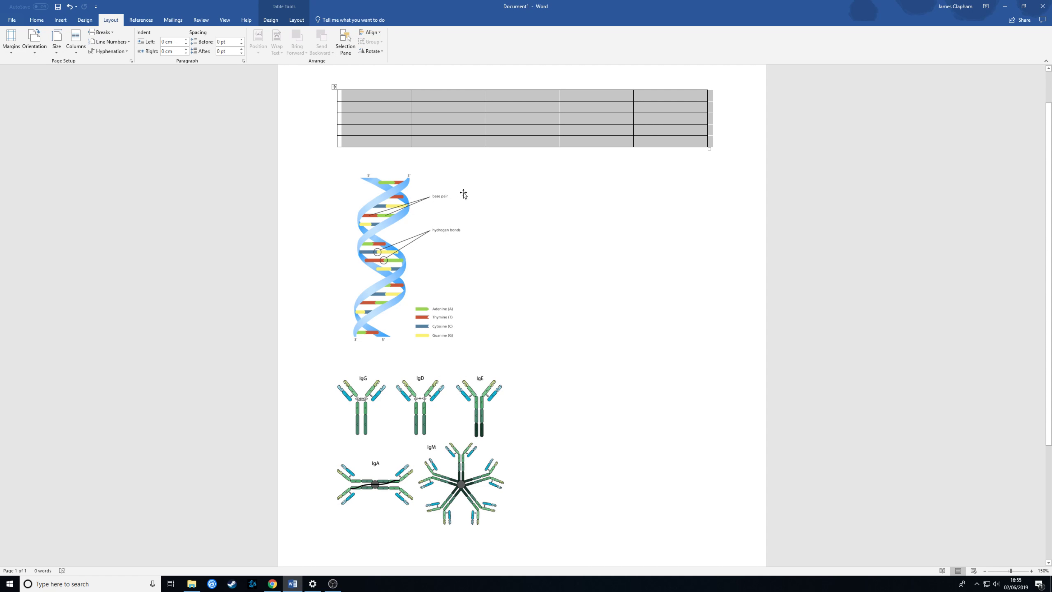
pyautogui.rightClick(464, 111)
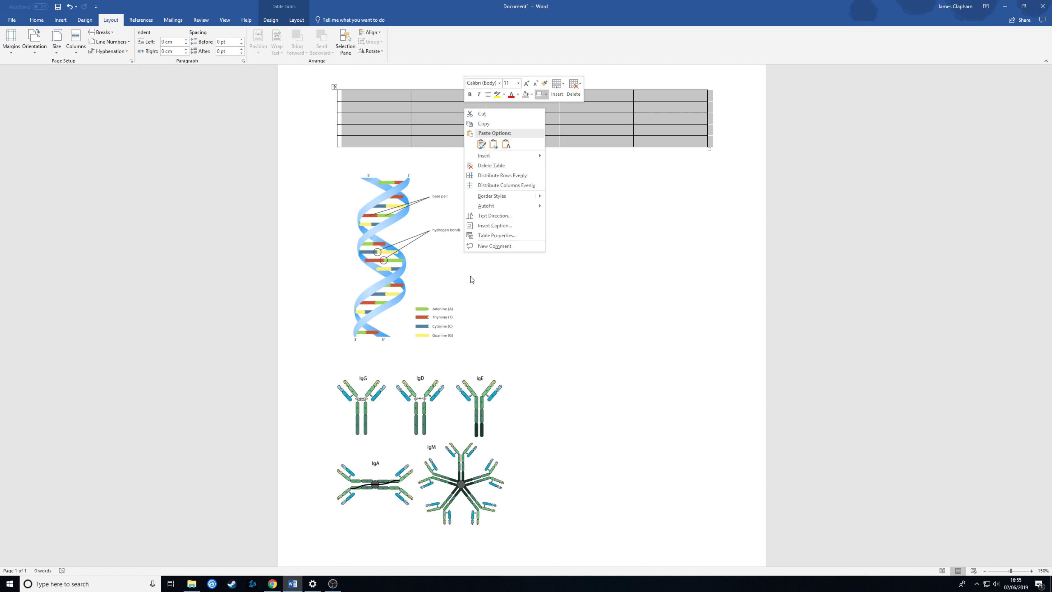
pyautogui.click(505, 230)
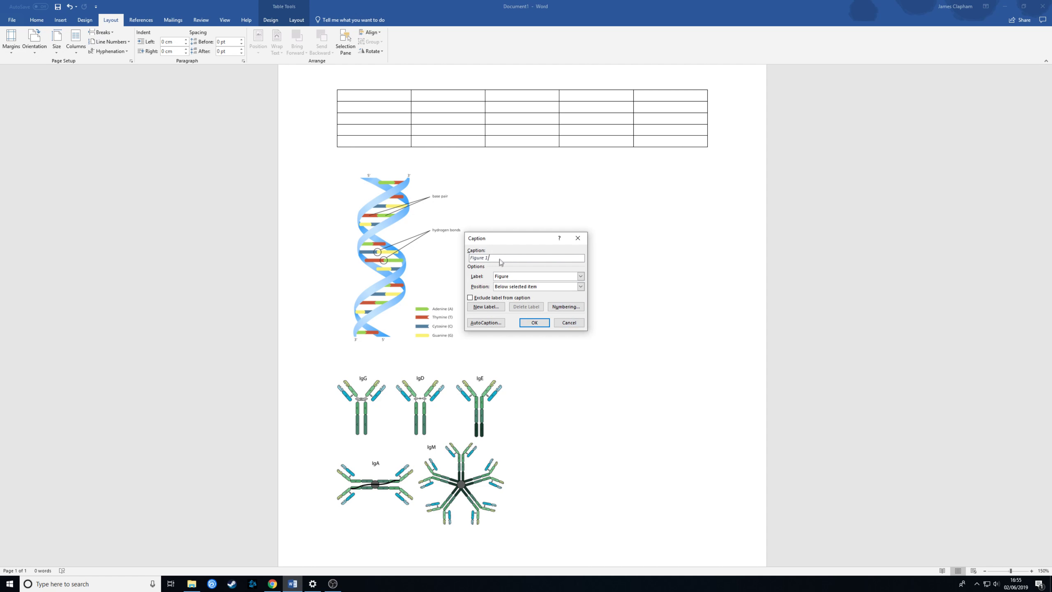
pyautogui.click(543, 278)
pyautogui.click(503, 294)
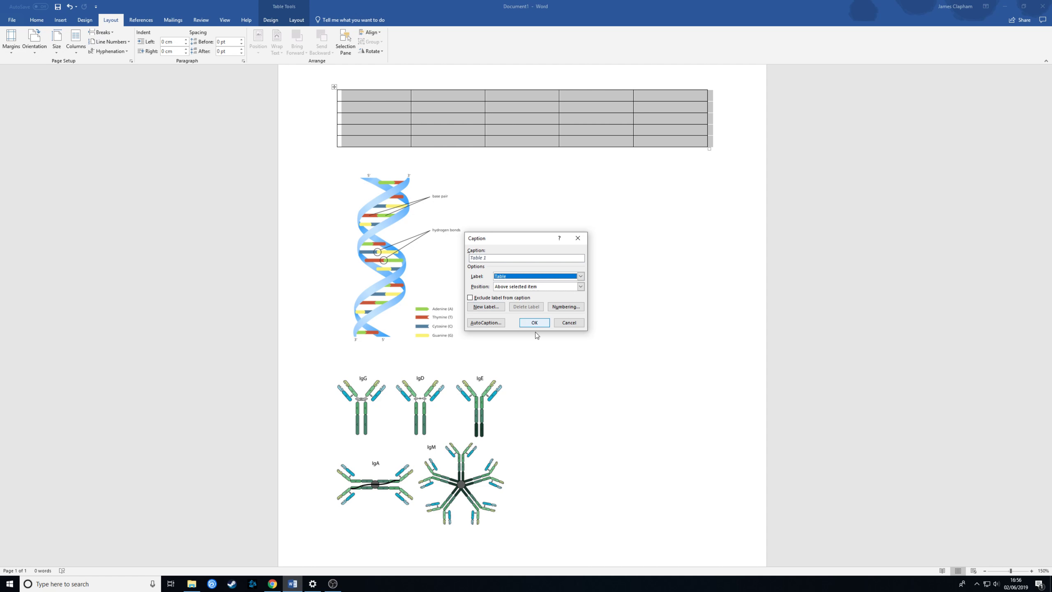
pyautogui.click(534, 322)
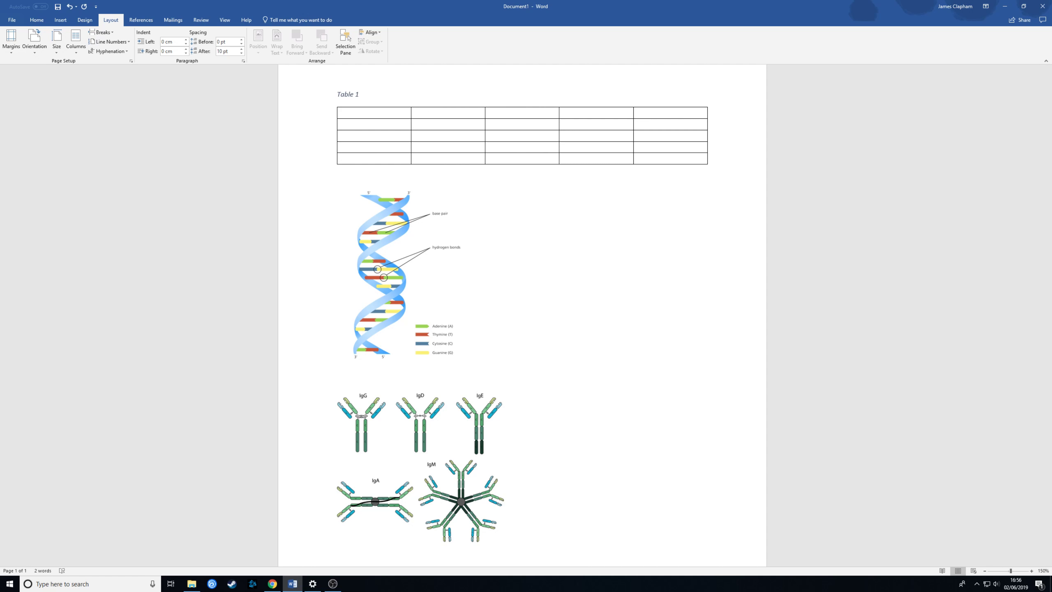
pyautogui.write('Not really showing anything')
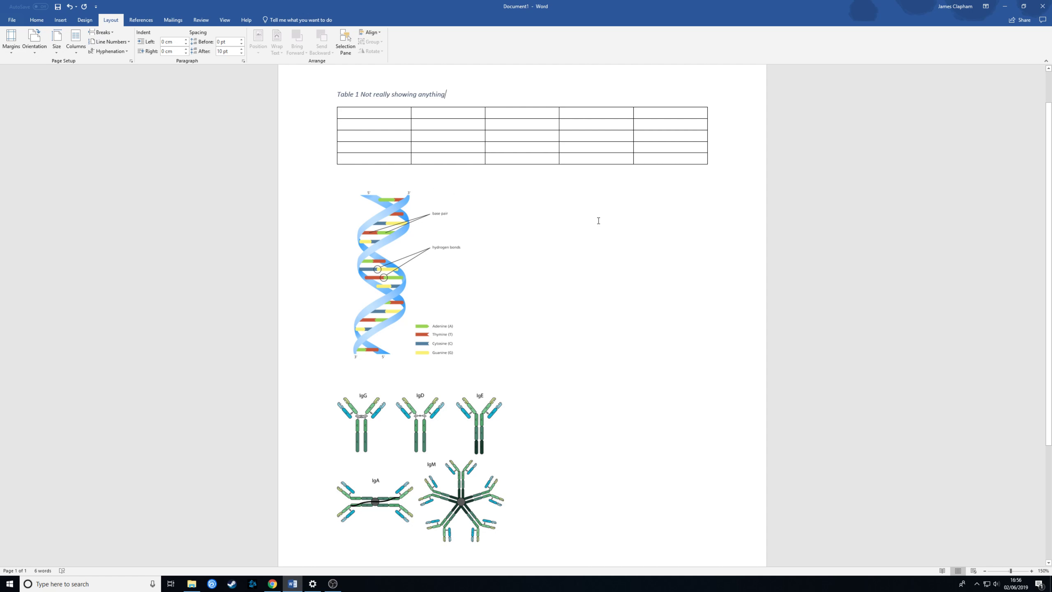
# Scroll down to the two uncaptioned diagrams below the table
pyautogui.scroll(-1, 573, 196)
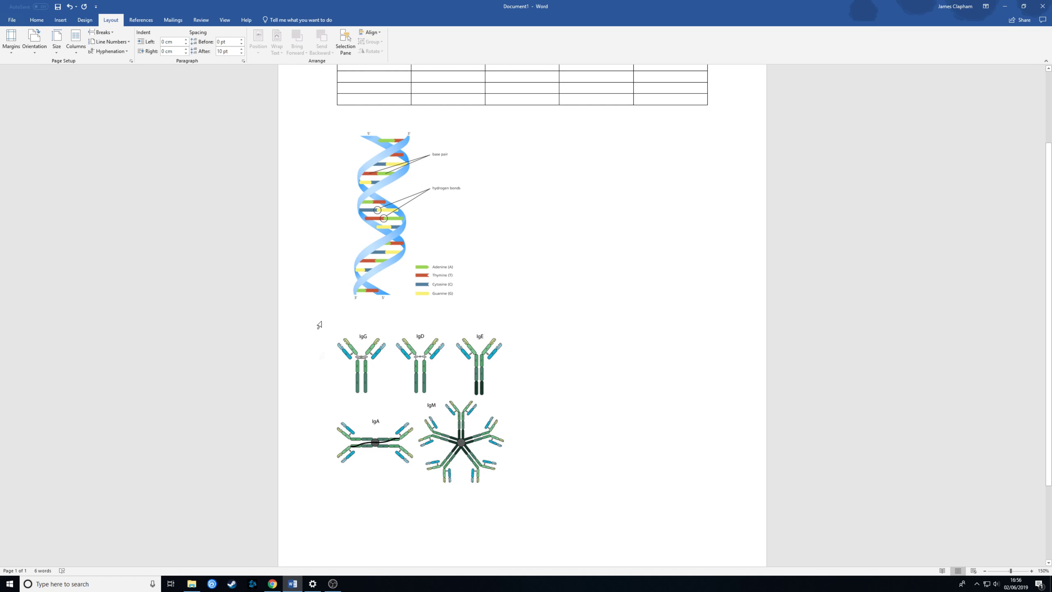
# Set the DNA image's text wrapping to Top and Bottom
pyautogui.click(412, 214)
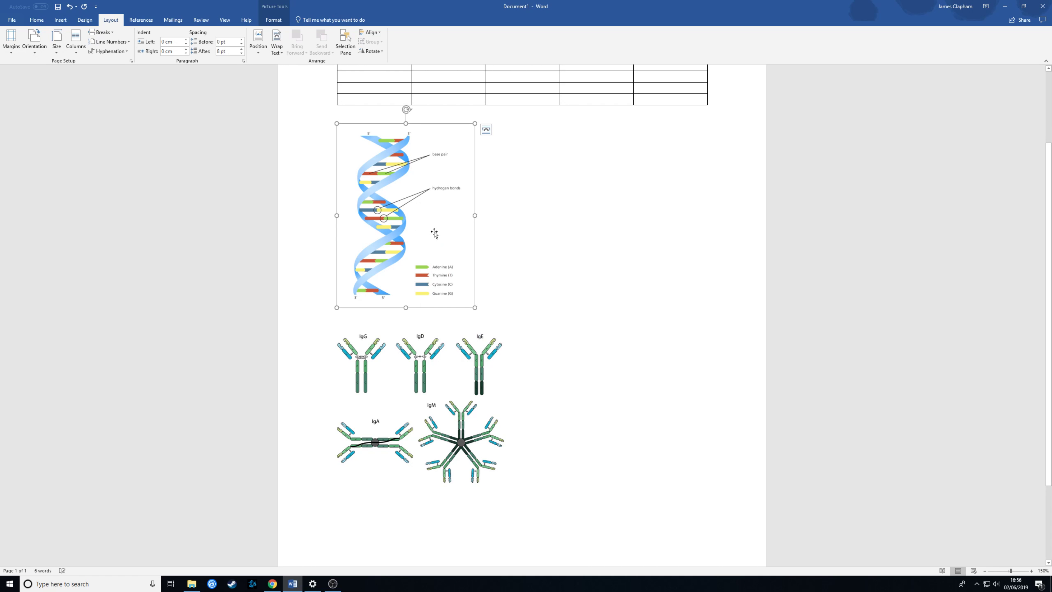
pyautogui.rightClick(413, 192)
pyautogui.moveTo(459, 327)
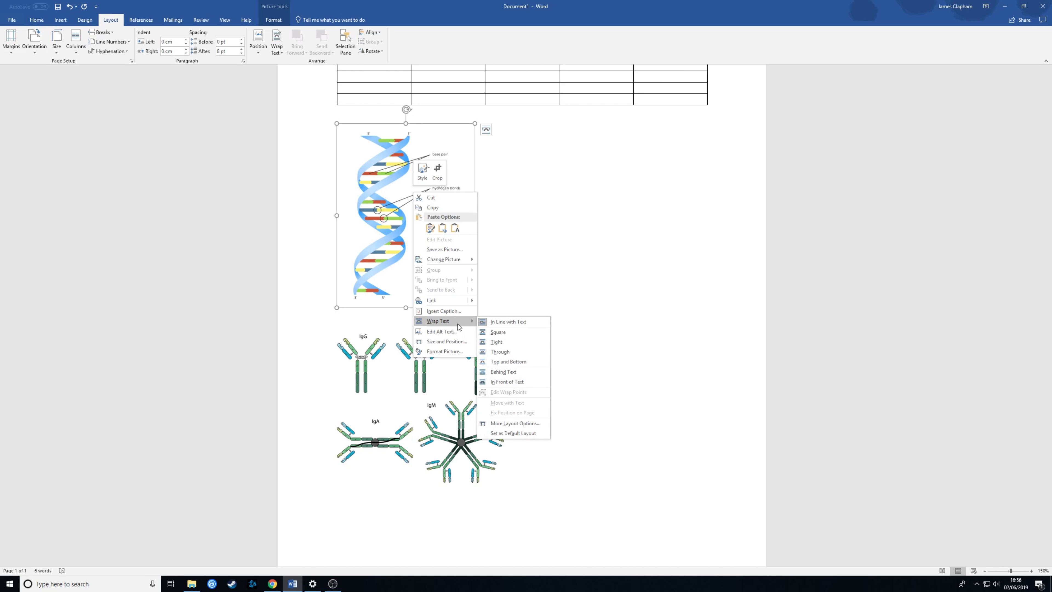
pyautogui.click(509, 362)
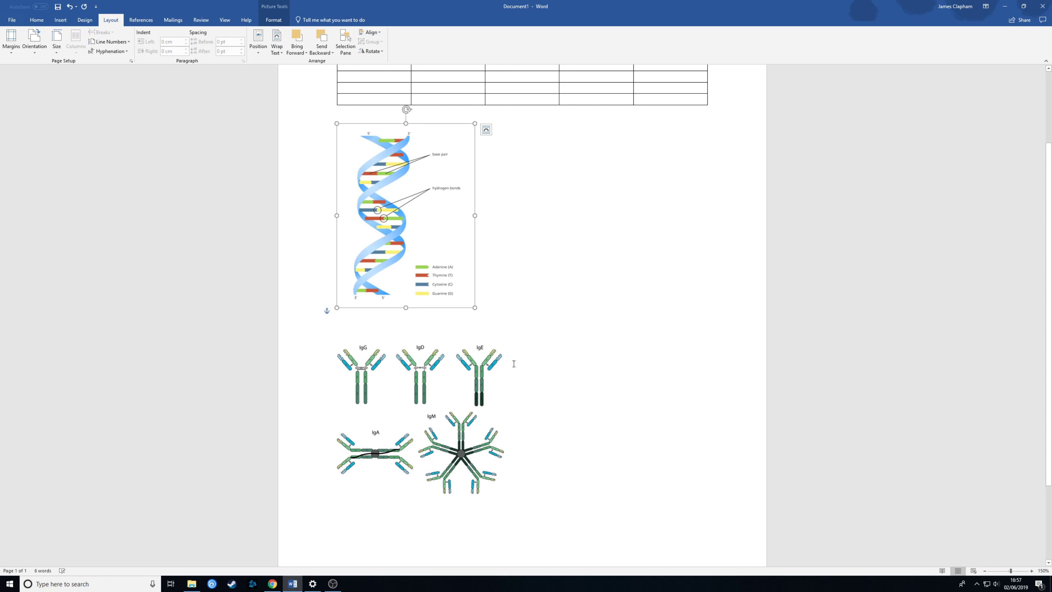
# Prepare a Figure-label caption for the DNA image, positioned below the selected item
pyautogui.rightClick(406, 168)
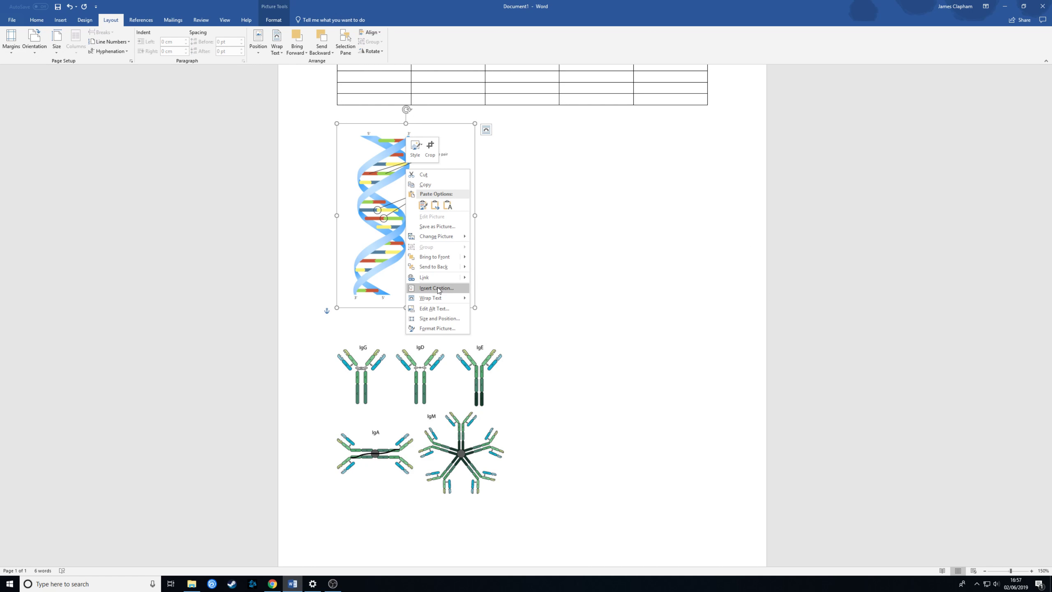
pyautogui.click(436, 287)
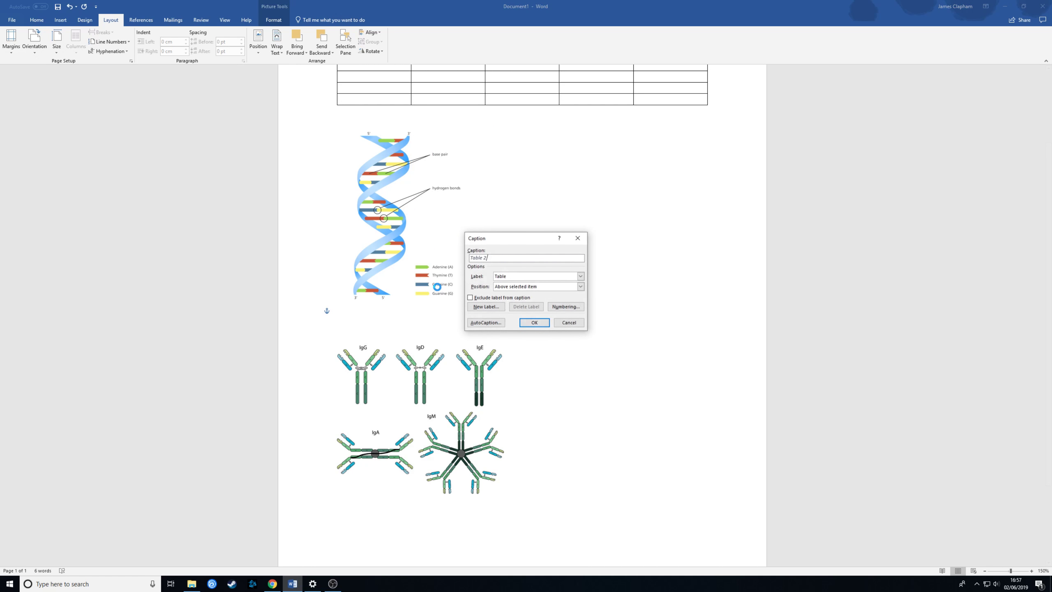
pyautogui.click(544, 278)
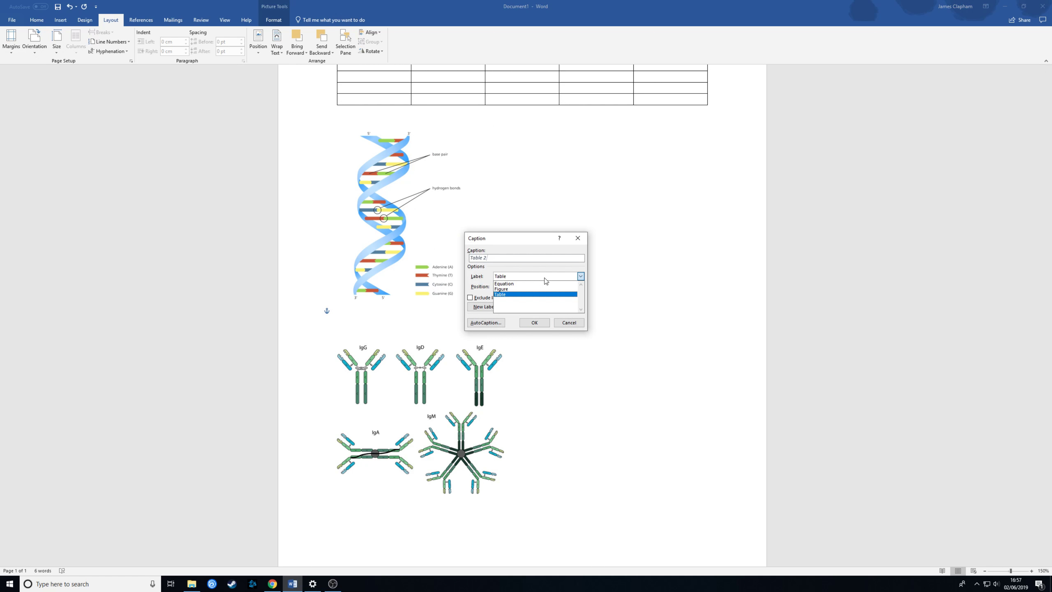
pyautogui.click(533, 289)
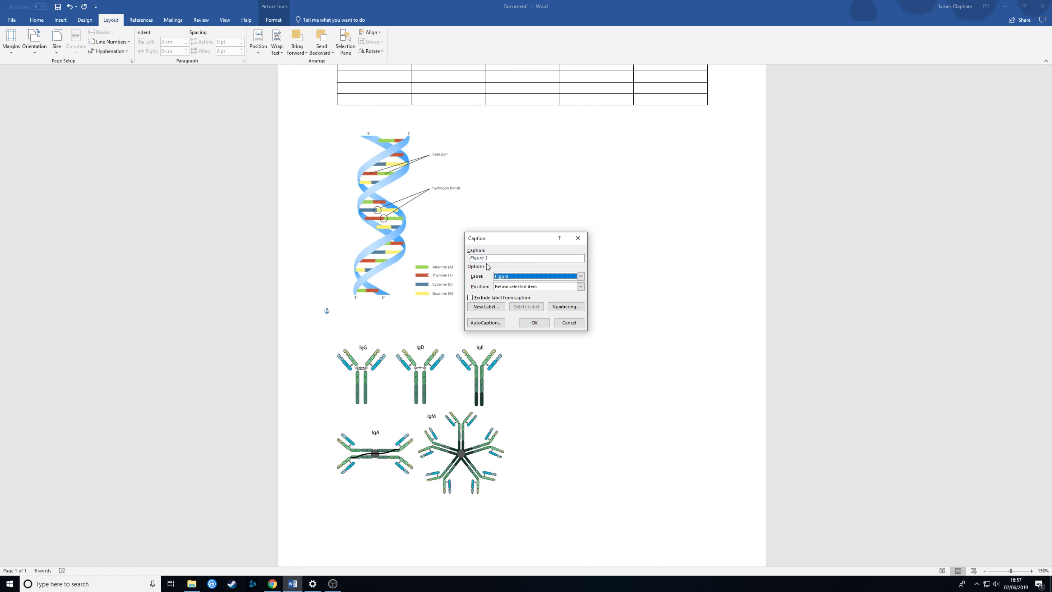
pyautogui.click(531, 291)
pyautogui.click(531, 290)
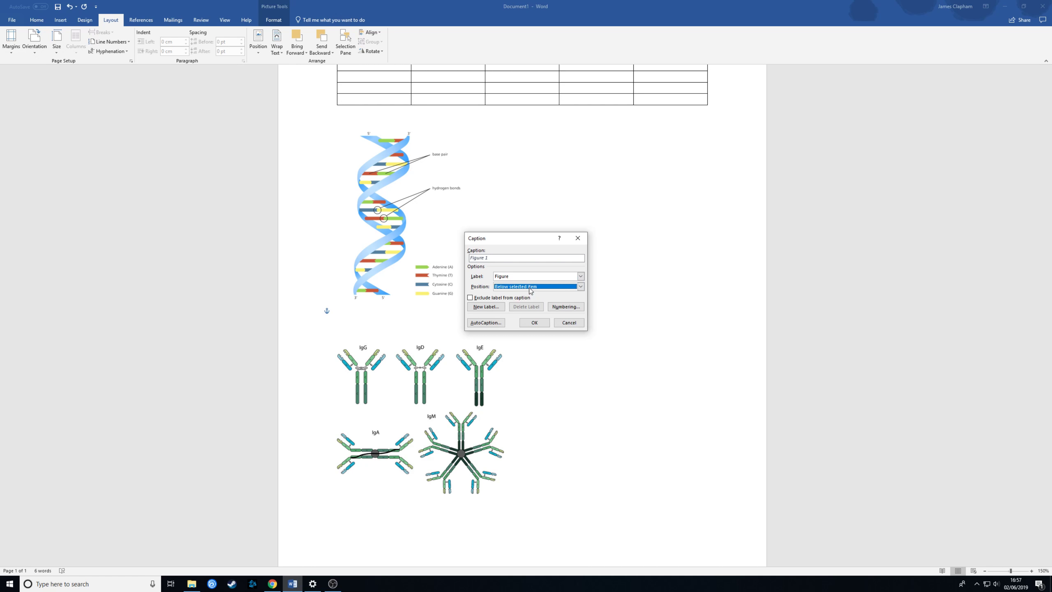
# Insert the Figure 1 caption below the DNA image, type 'DNA mo' after it, then select the antibody image
pyautogui.click(534, 323)
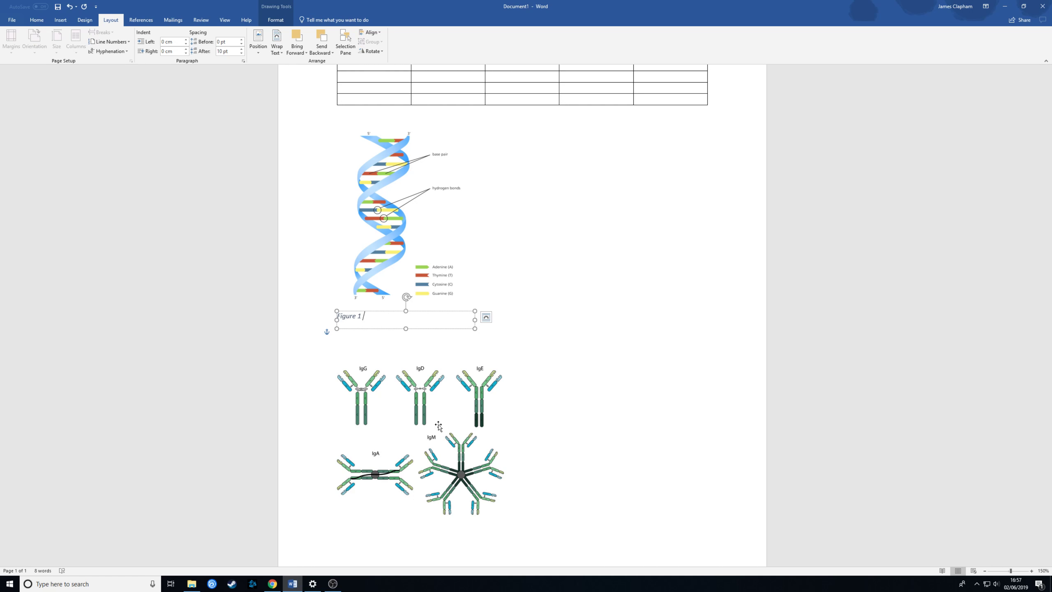
pyautogui.write('DNA molecule')
pyautogui.click(526, 265)
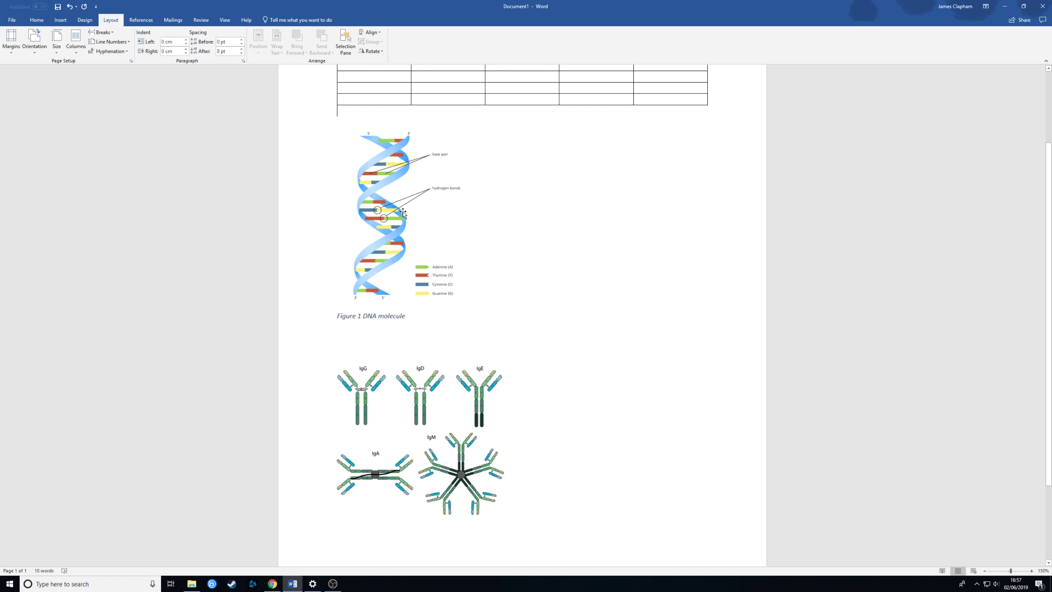
pyautogui.click(413, 510)
pyautogui.scroll(-3, 423, 506)
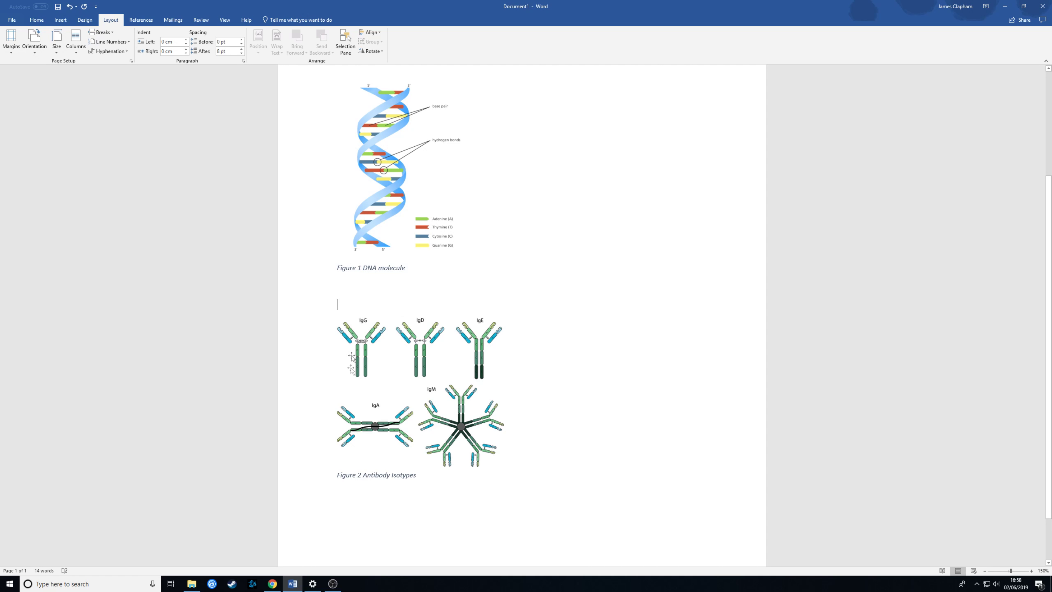
# Group the DNA image with its Figure 1 caption
pyautogui.click(380, 172)
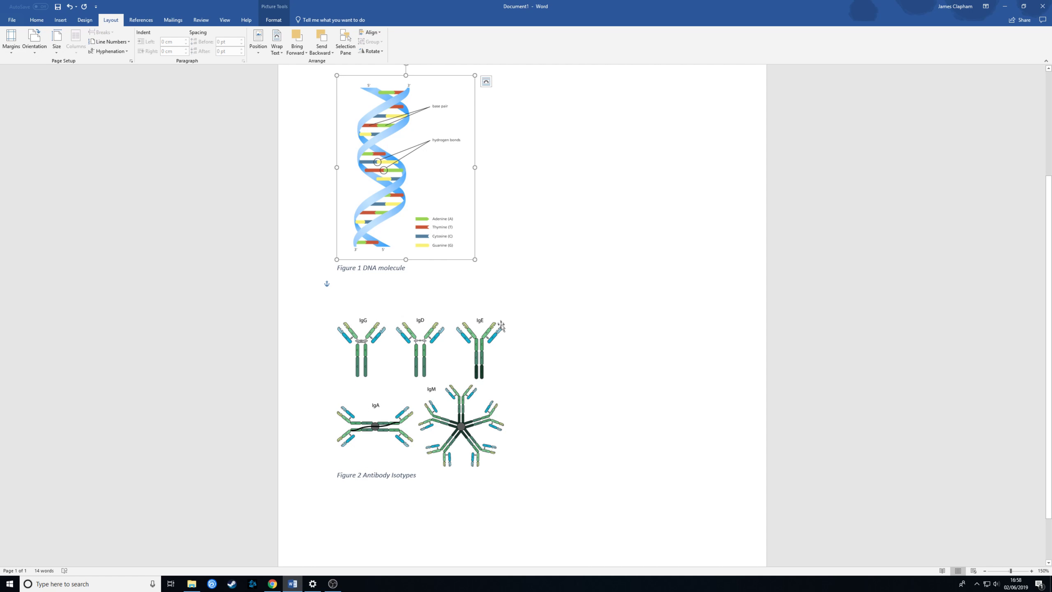
pyautogui.scroll(2, 364, 290)
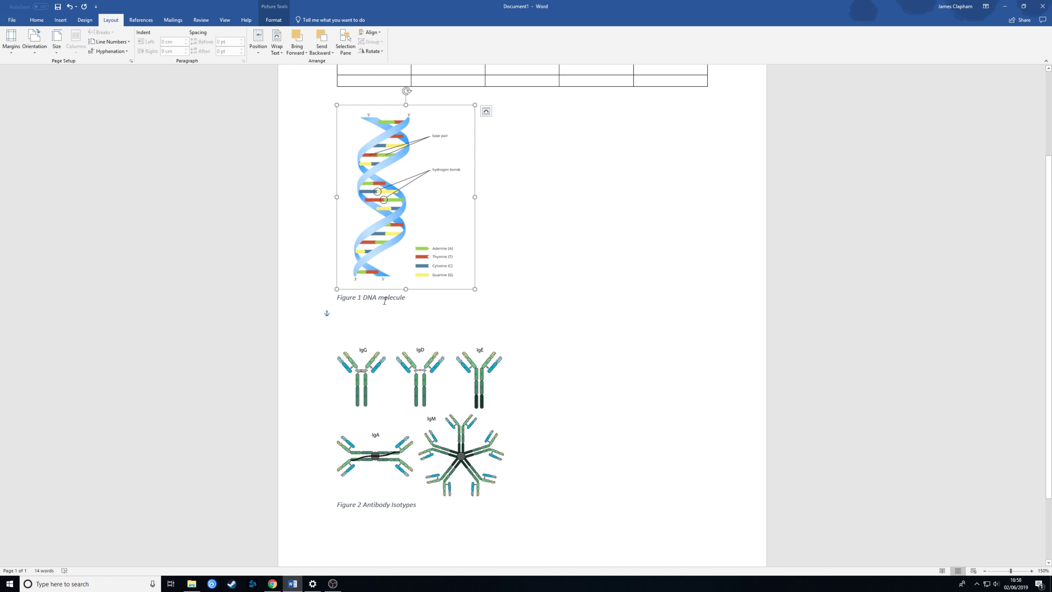
pyautogui.press('Escape')
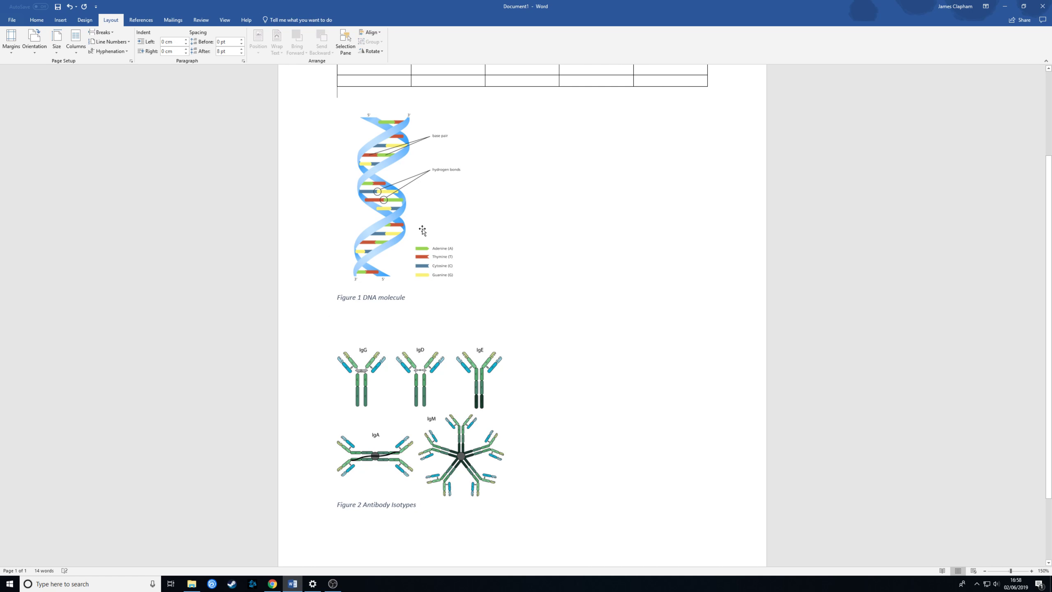
pyautogui.click(422, 229)
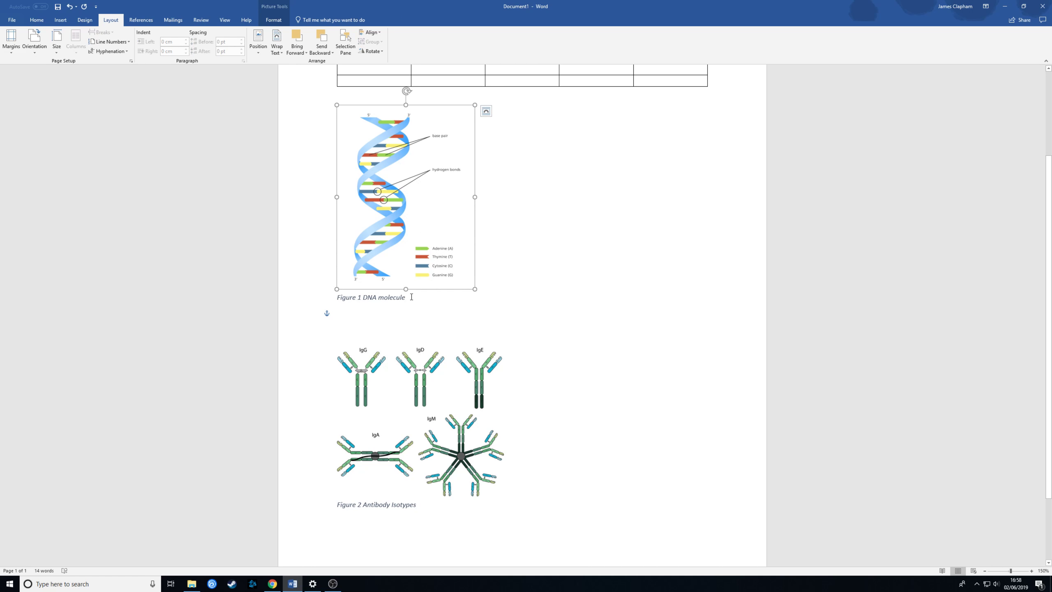
pyautogui.keyDown('shift'); pyautogui.click(369, 309); pyautogui.keyUp('shift')
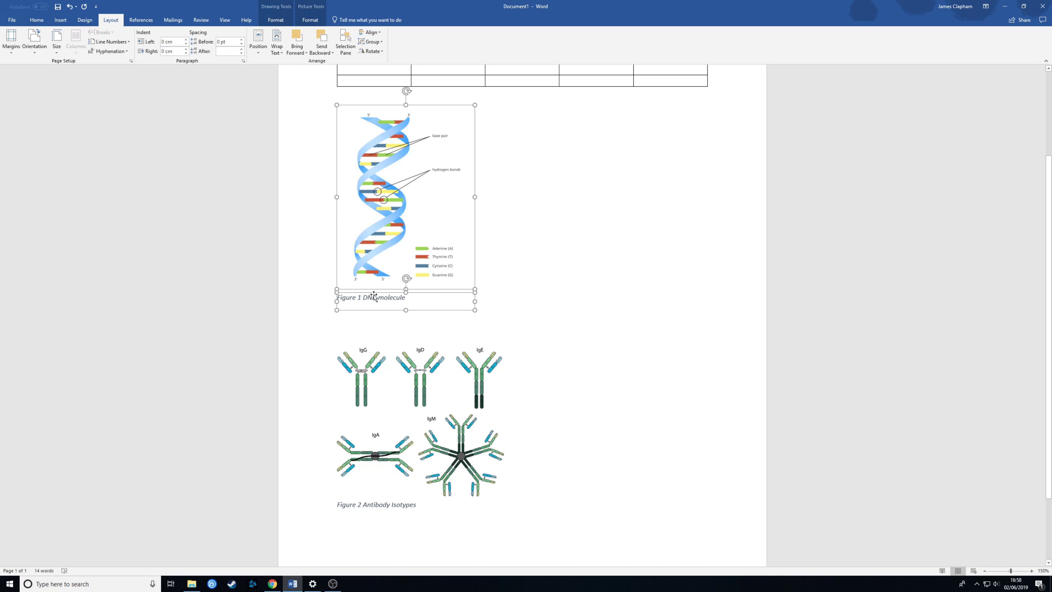
pyautogui.rightClick(423, 213)
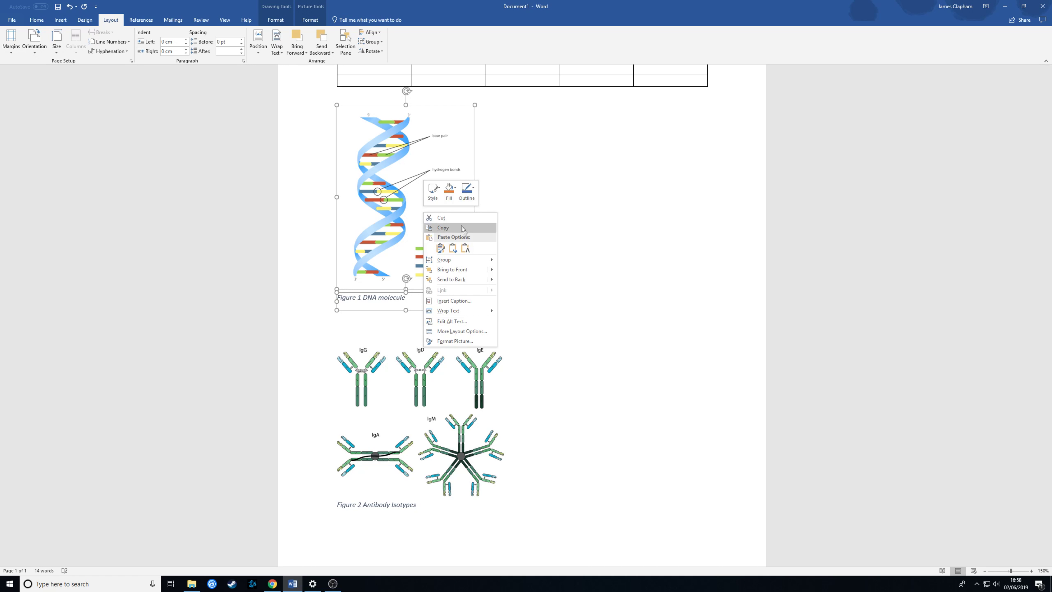
pyautogui.moveTo(477, 259)
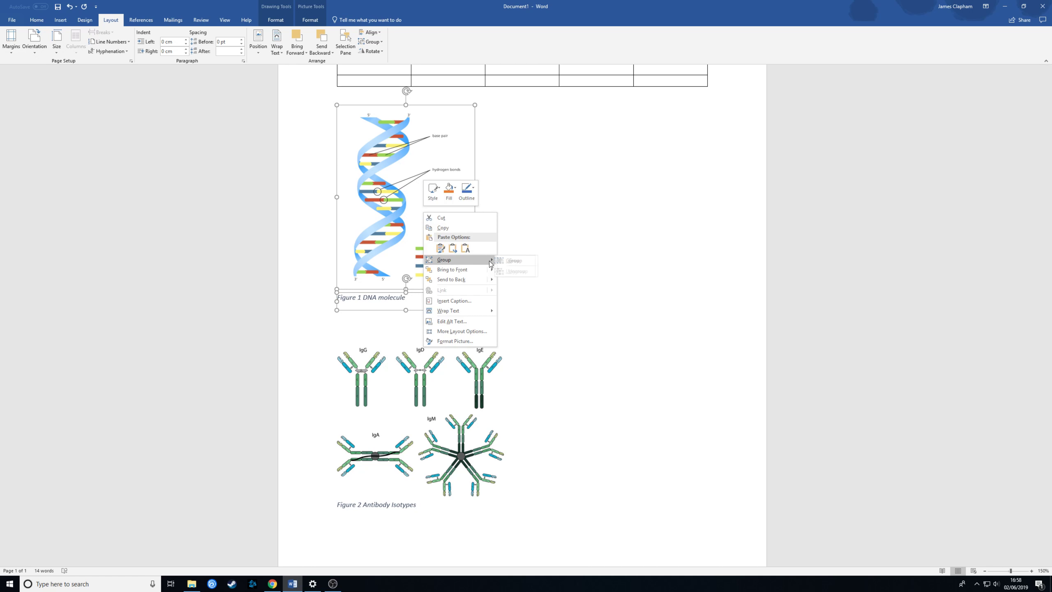
pyautogui.click(509, 262)
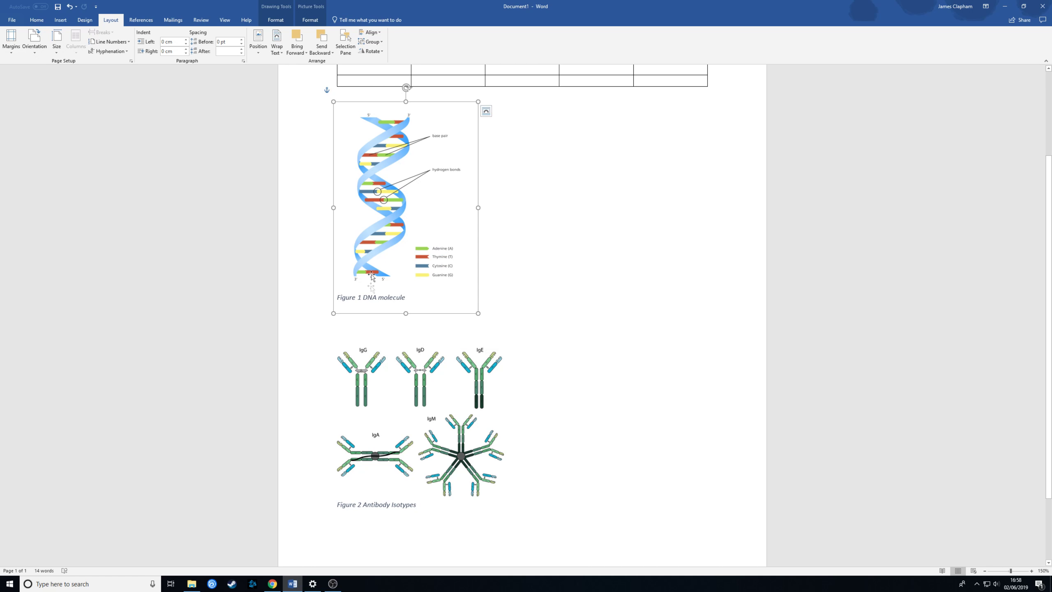
# Nudge the grouped DNA figure slightly down, then select the antibody picture
pyautogui.click(609, 264)
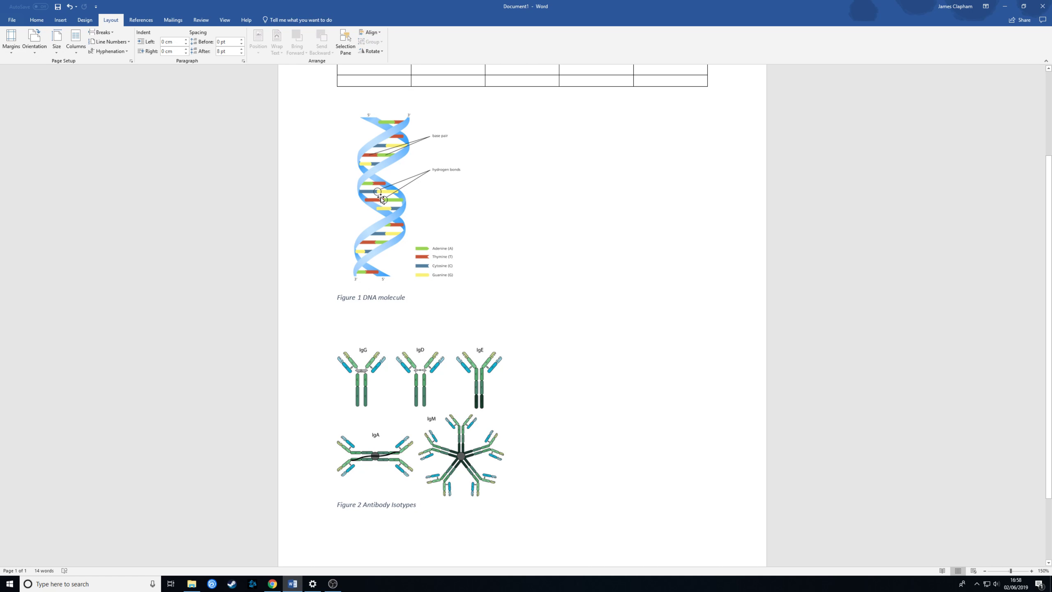
pyautogui.moveTo(379, 197)
pyautogui.mouseDown()
pyautogui.moveTo(380, 211)
pyautogui.moveTo(379, 197)
pyautogui.mouseUp()
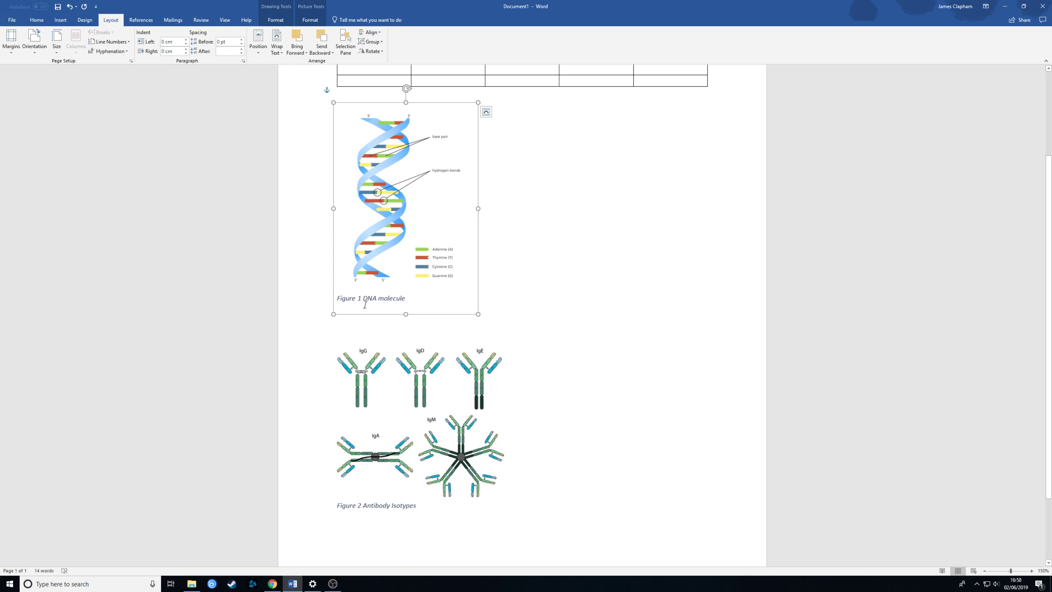
pyautogui.click(418, 466)
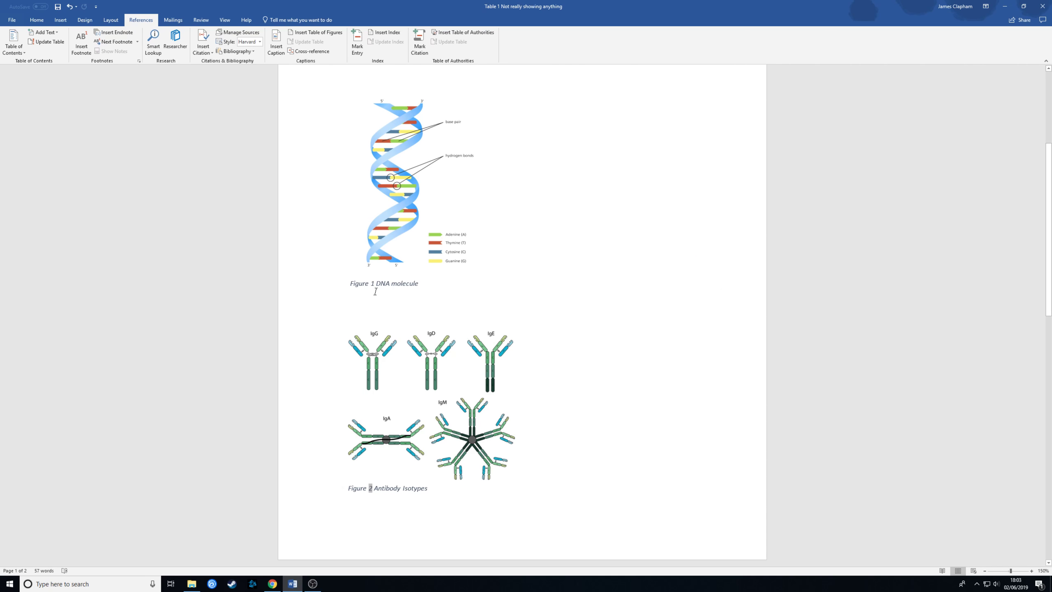
# On page 2, check the Figure 1, Figure 2 and Table 1 reference fields, ending after Table 1
pyautogui.scroll(4, 604, 317)
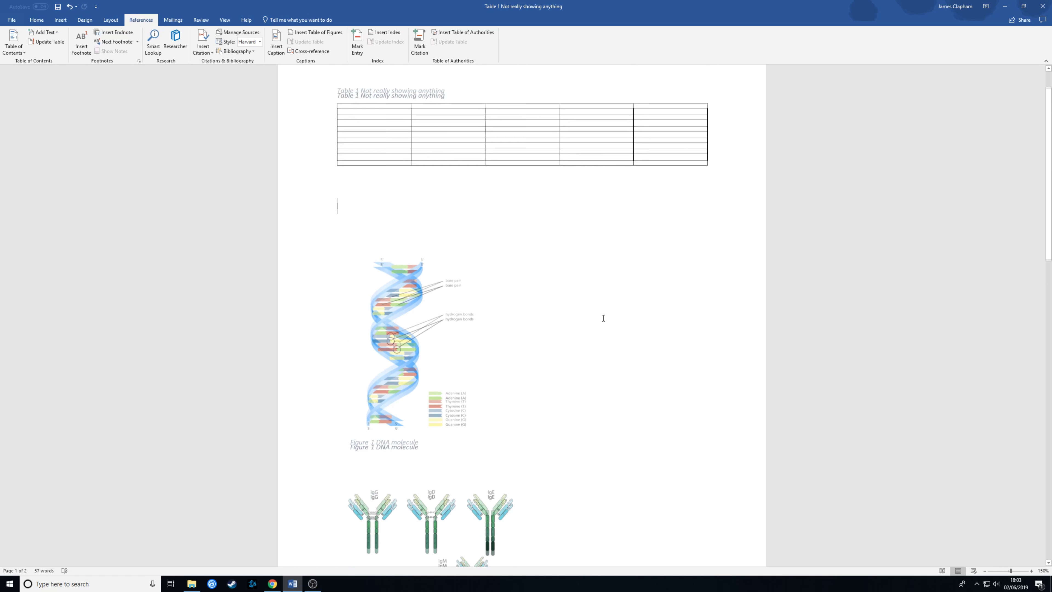
pyautogui.scroll(-4, 604, 318)
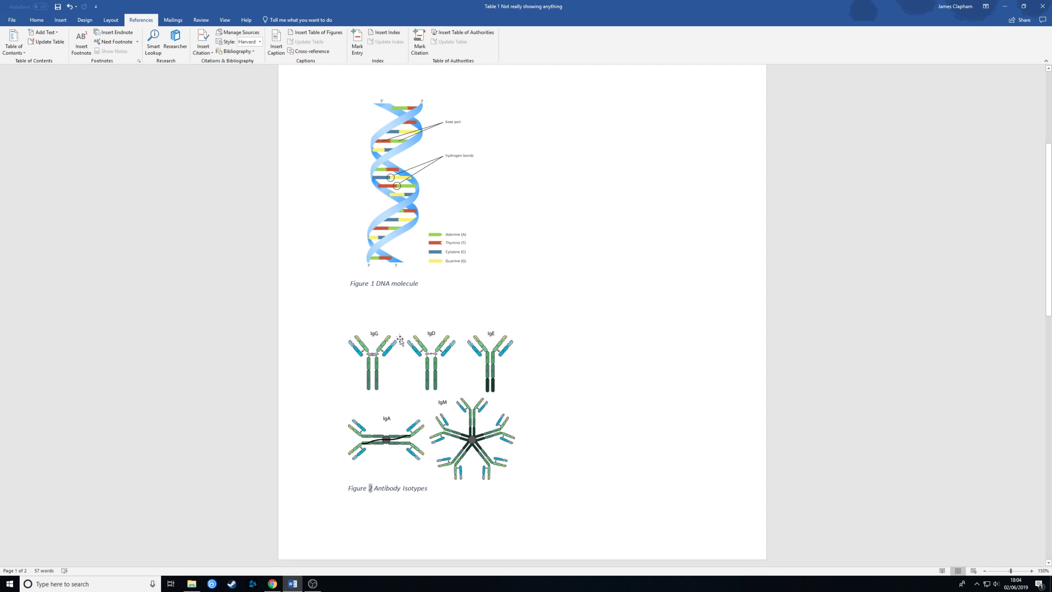
pyautogui.scroll(-3, 401, 340)
pyautogui.scroll(-3, 400, 339)
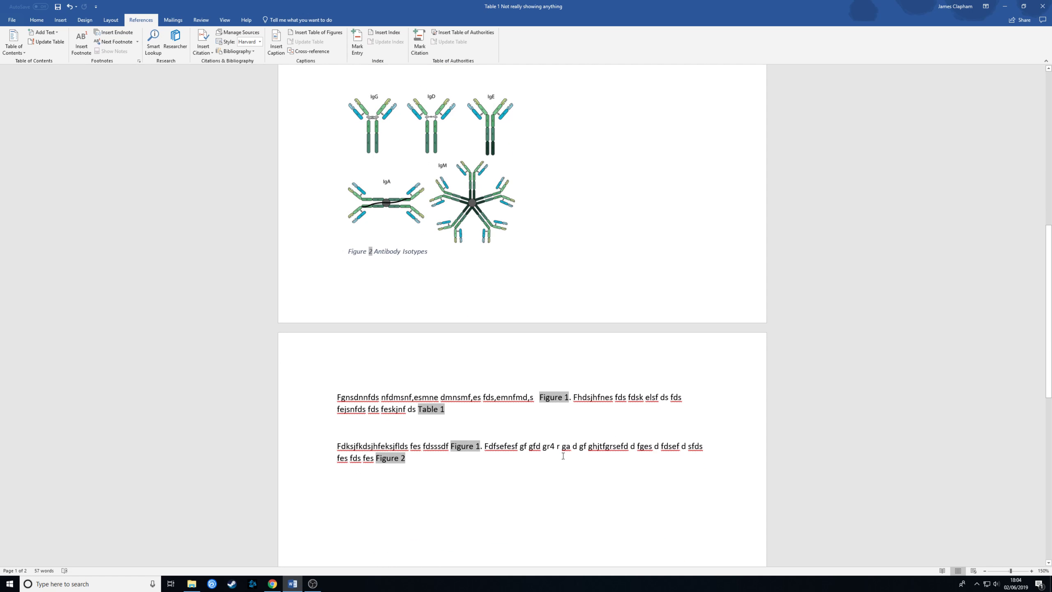
pyautogui.click(558, 397)
pyautogui.click(470, 446)
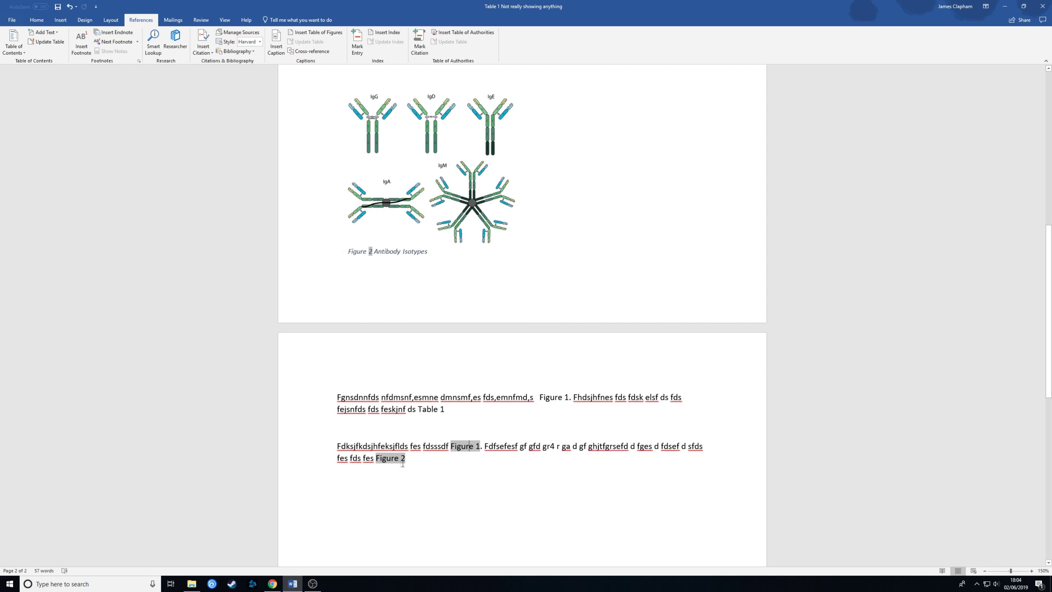
pyautogui.click(388, 459)
pyautogui.click(429, 410)
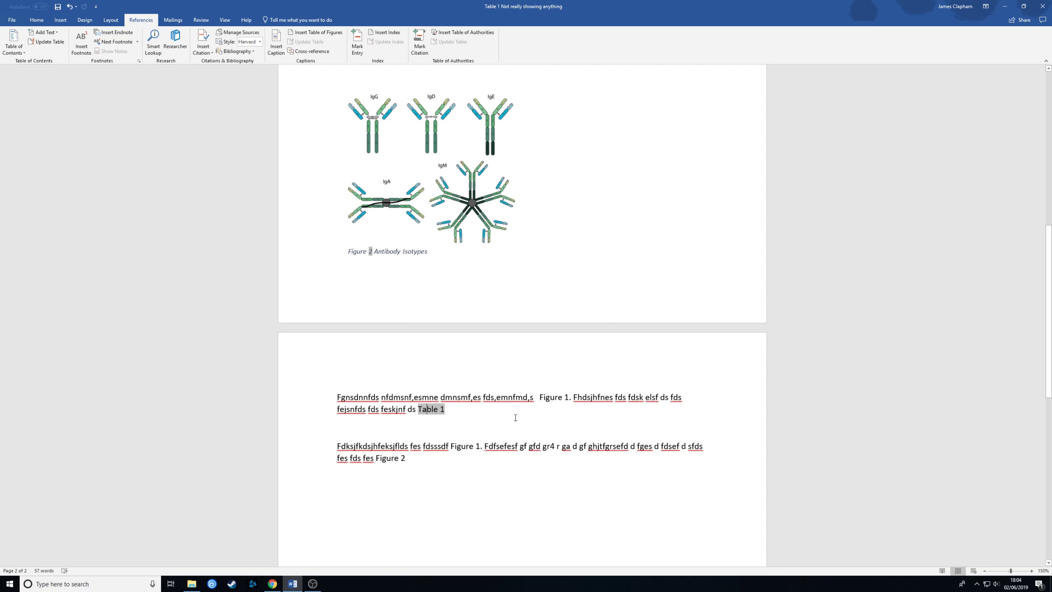
pyautogui.scroll(-2, 515, 417)
pyautogui.click(449, 350)
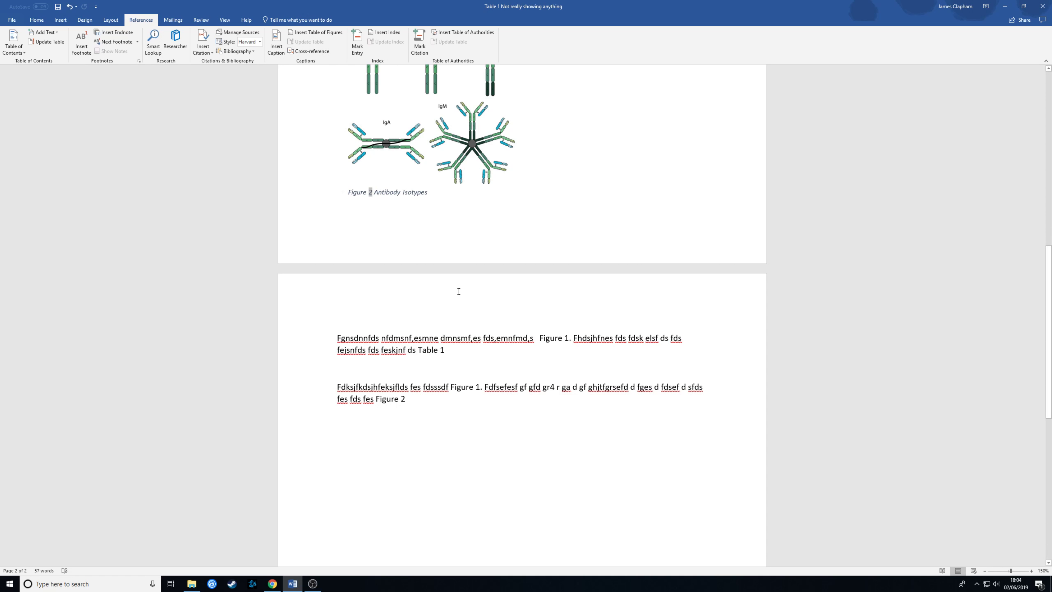
# Replace the old Table 1 text with a Table cross-reference showing only label and number
pyautogui.press('BackSpace')
pyautogui.press('BackSpace')
pyautogui.click(310, 51)
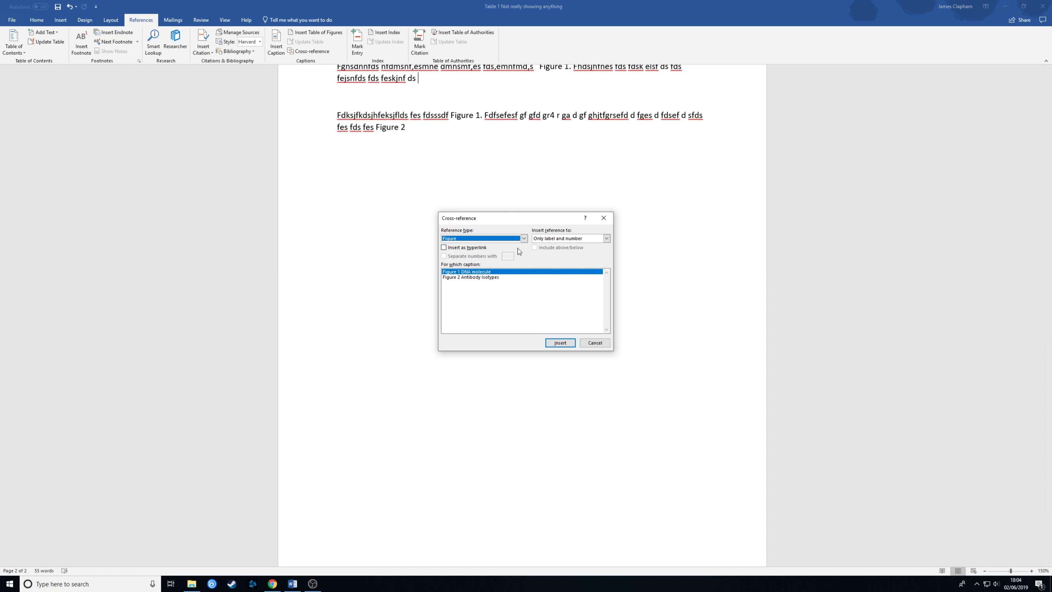
pyautogui.click(512, 235)
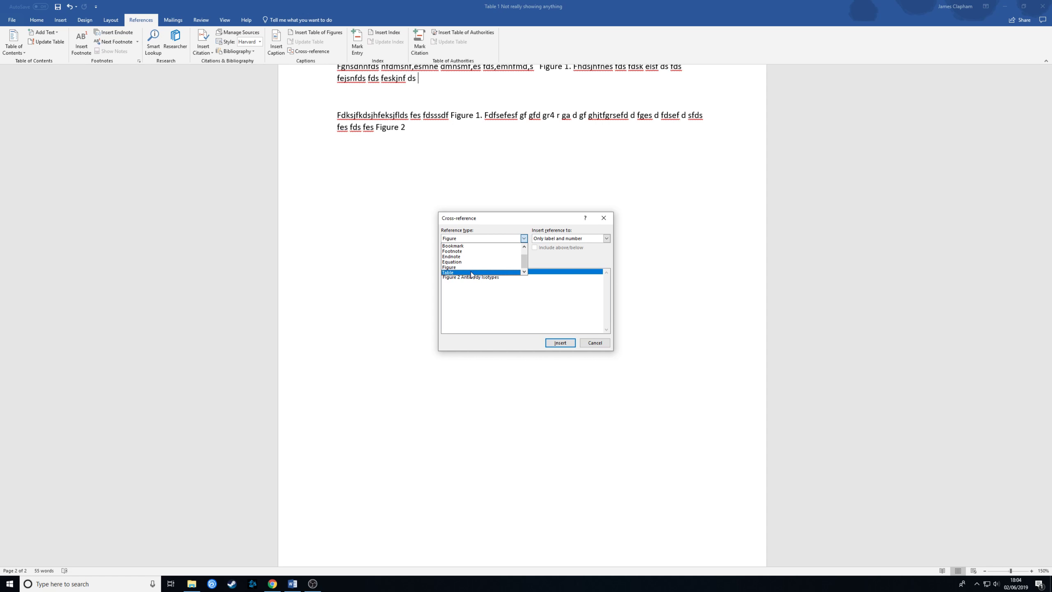
pyautogui.click(482, 272)
pyautogui.click(573, 238)
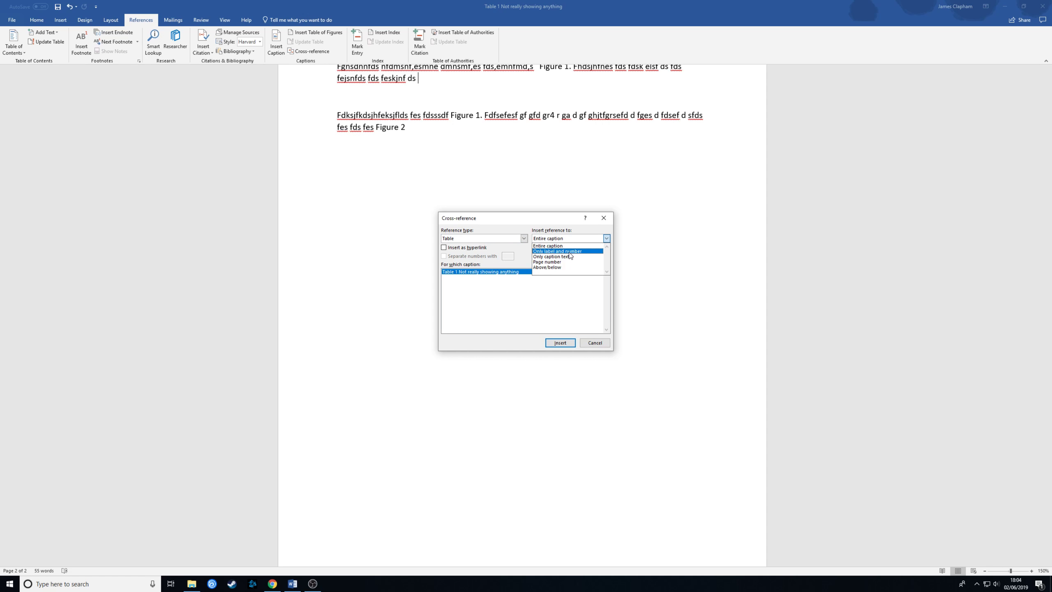
pyautogui.click(568, 252)
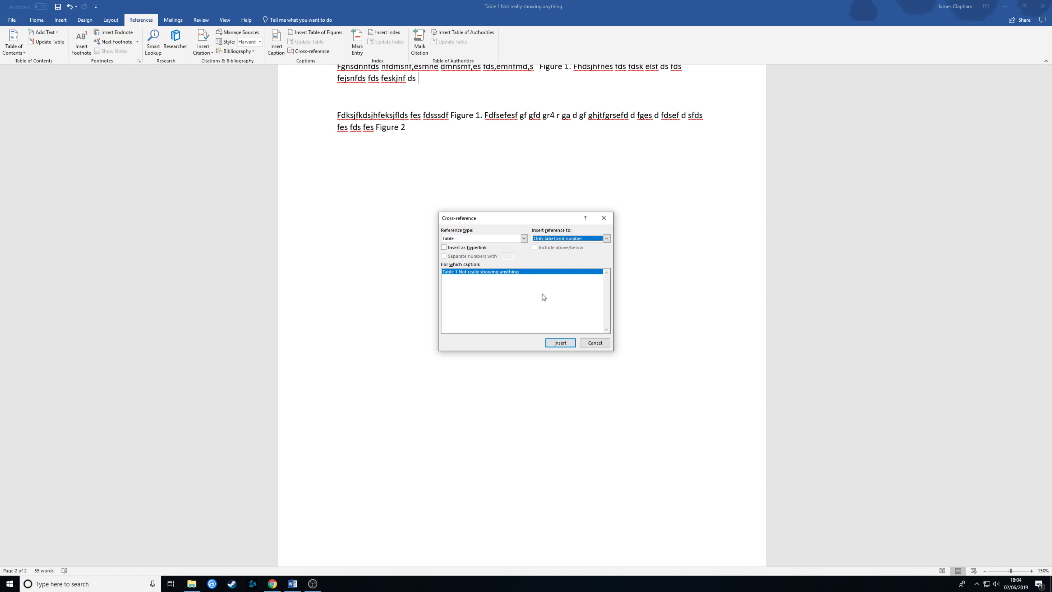
pyautogui.click(559, 342)
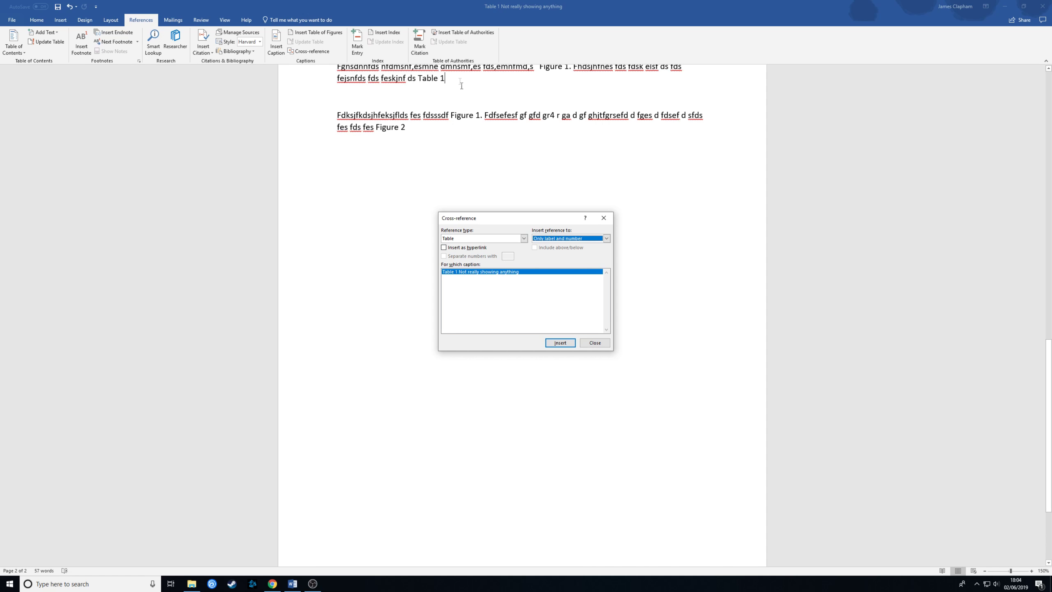
pyautogui.click(594, 339)
# Check both Figure 1 references on page 2, then scroll back up to the captioned figures
pyautogui.scroll(2, 444, 268)
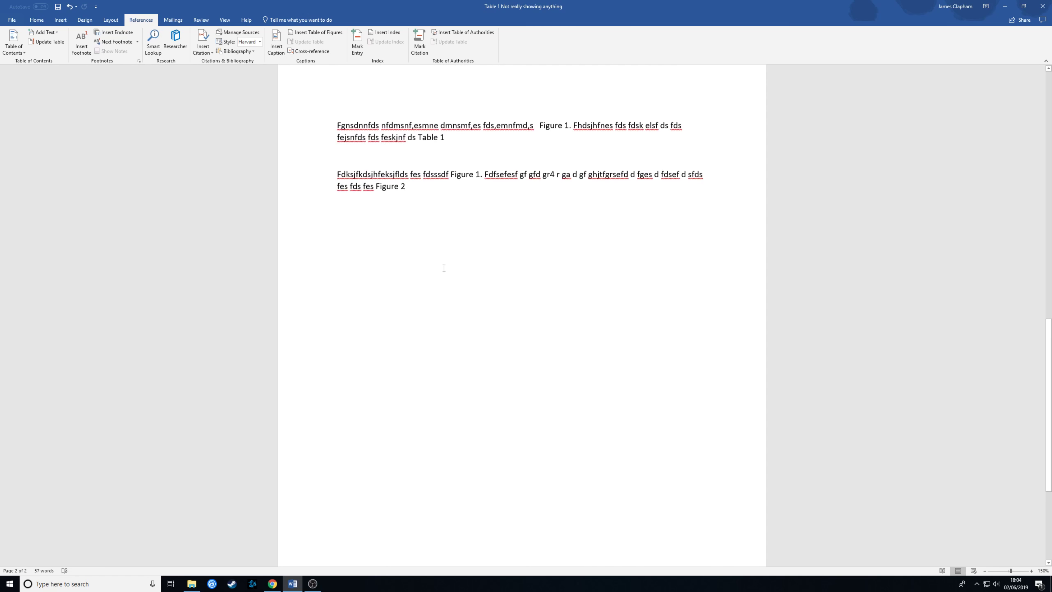
pyautogui.click(562, 129)
pyautogui.click(469, 173)
pyautogui.scroll(7, 425, 211)
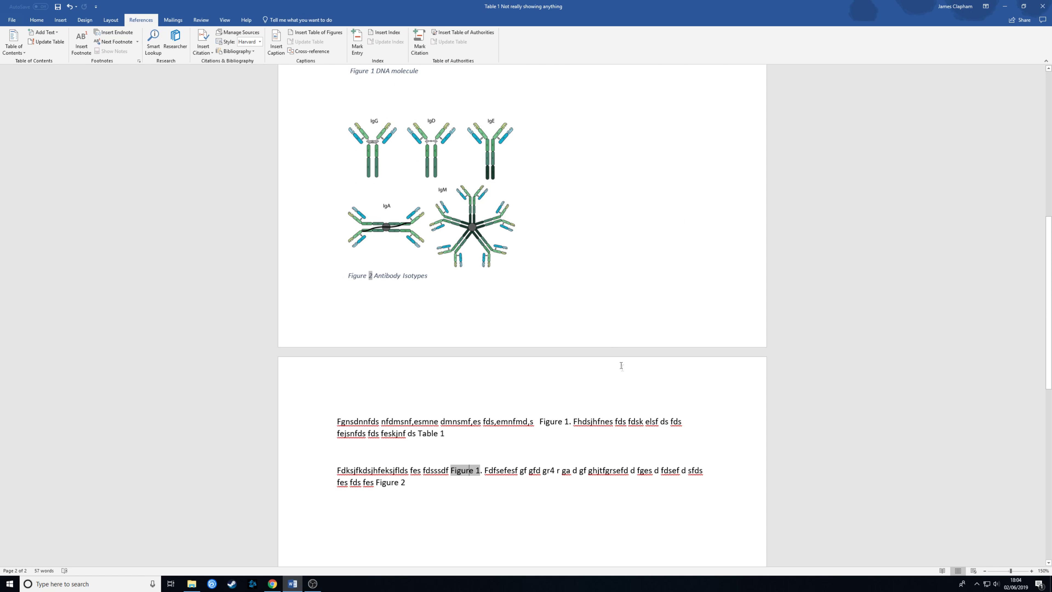
pyautogui.scroll(1, 506, 271)
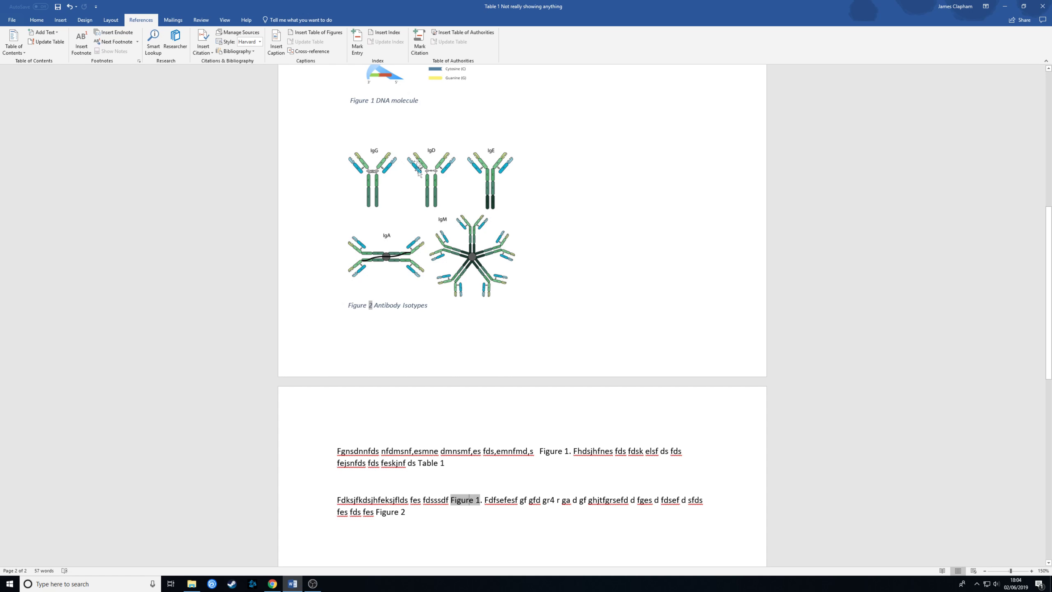
pyautogui.scroll(-2, 460, 291)
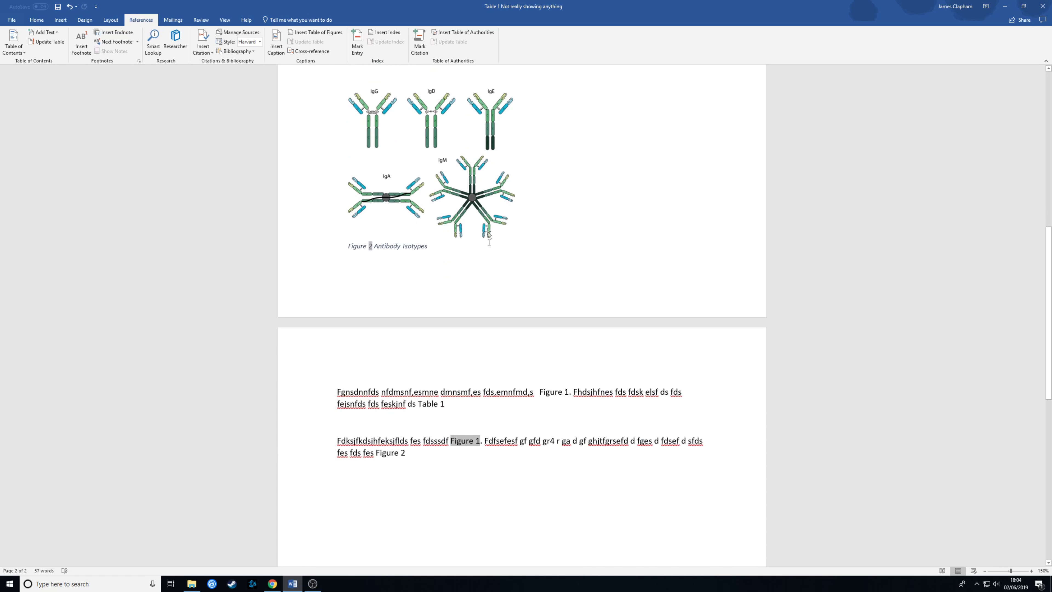
pyautogui.scroll(2, 395, 249)
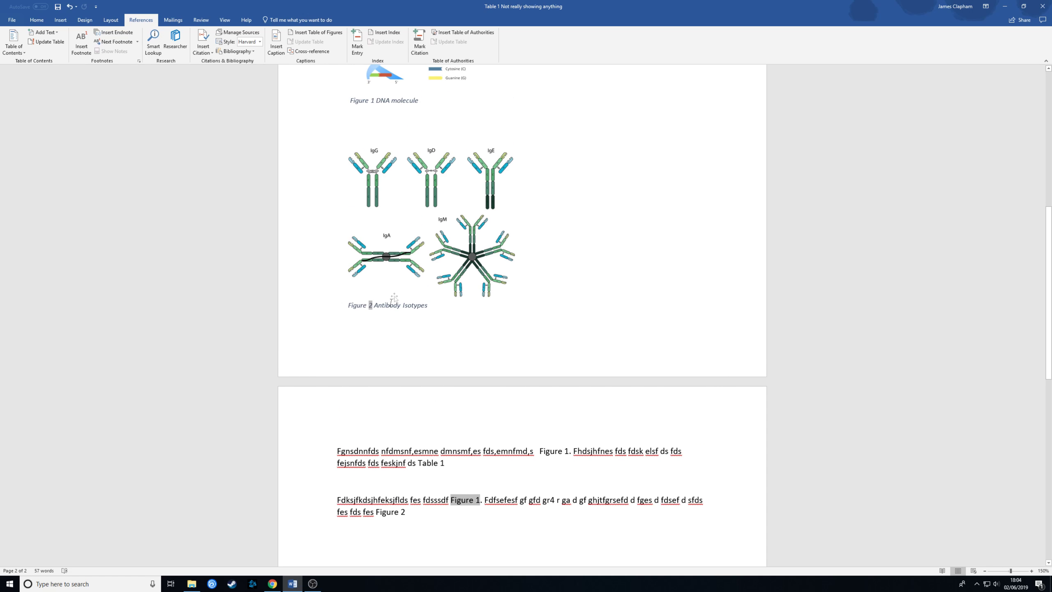
pyautogui.scroll(3, 394, 300)
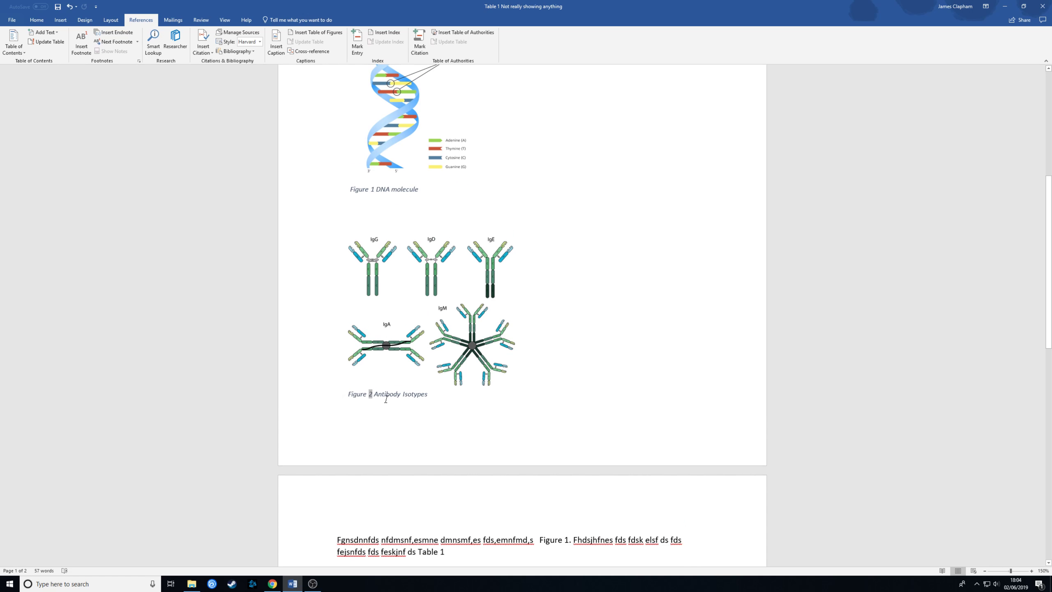
pyautogui.scroll(-6, 403, 355)
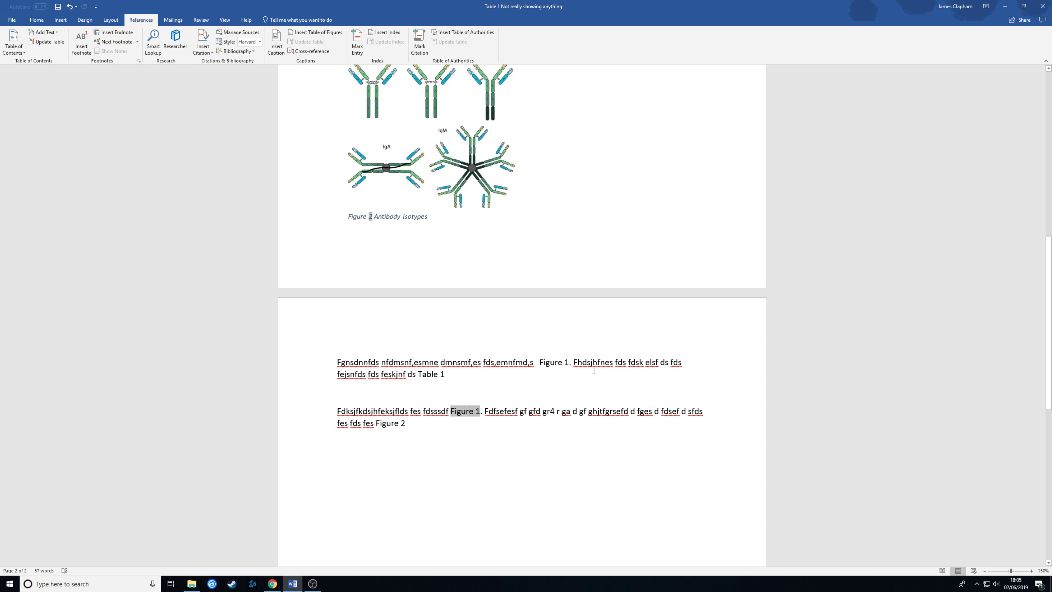
pyautogui.scroll(5, 593, 370)
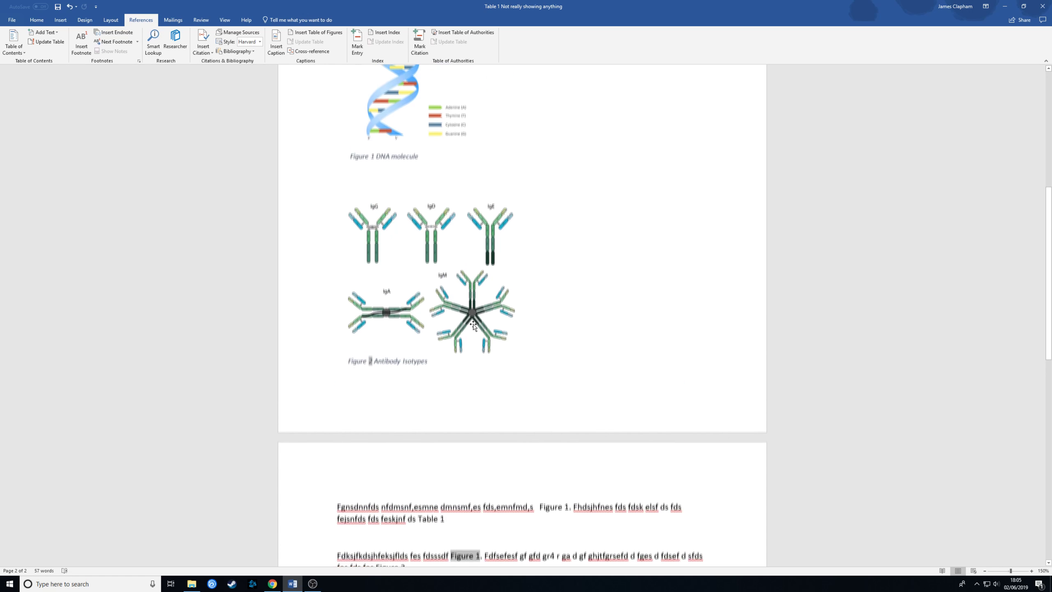
pyautogui.scroll(2, 486, 352)
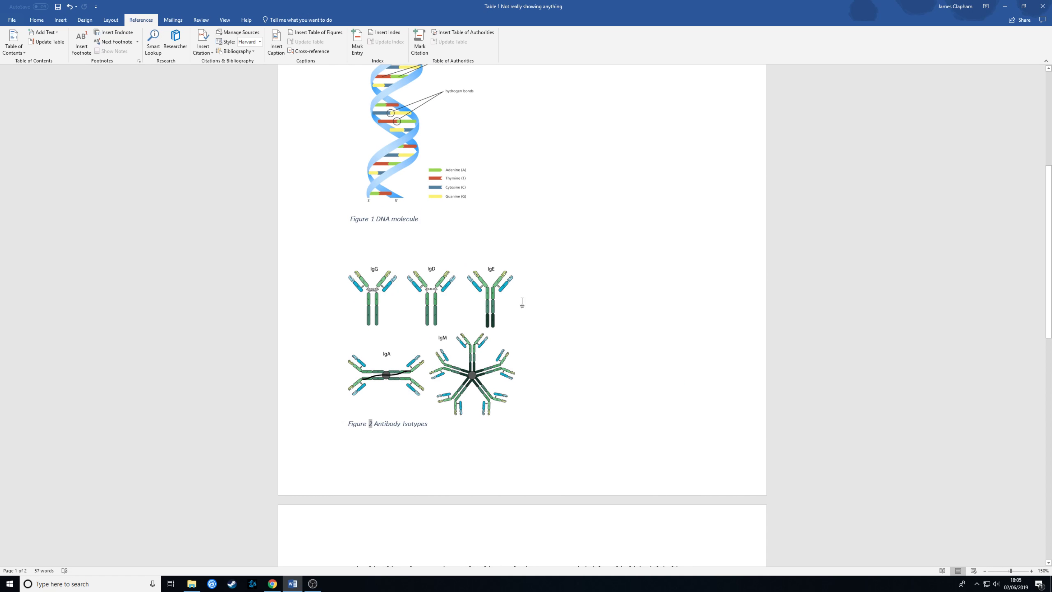
pyautogui.scroll(-2, 522, 302)
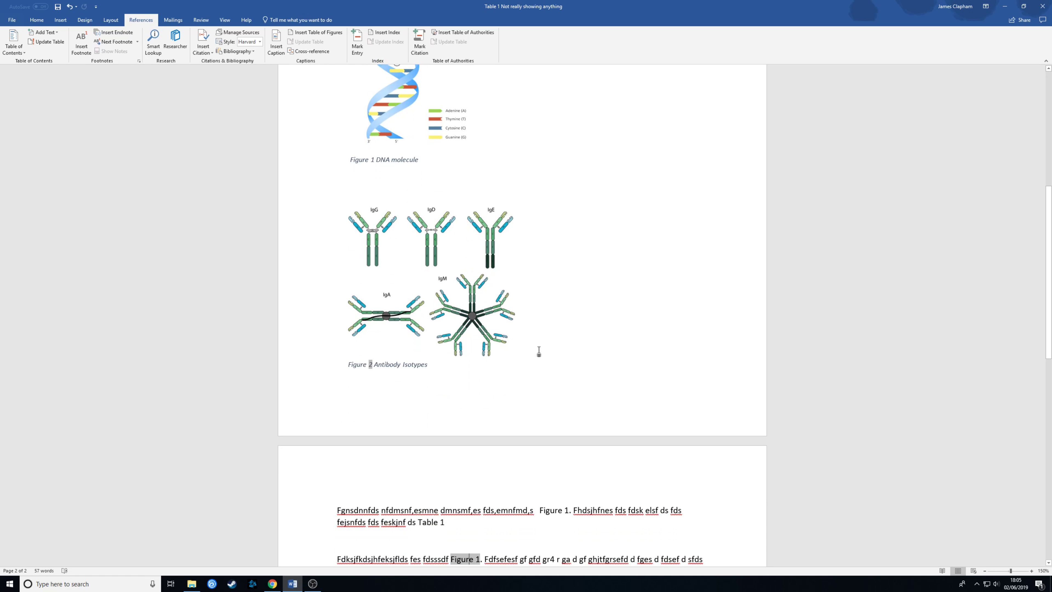
pyautogui.scroll(-3, 524, 362)
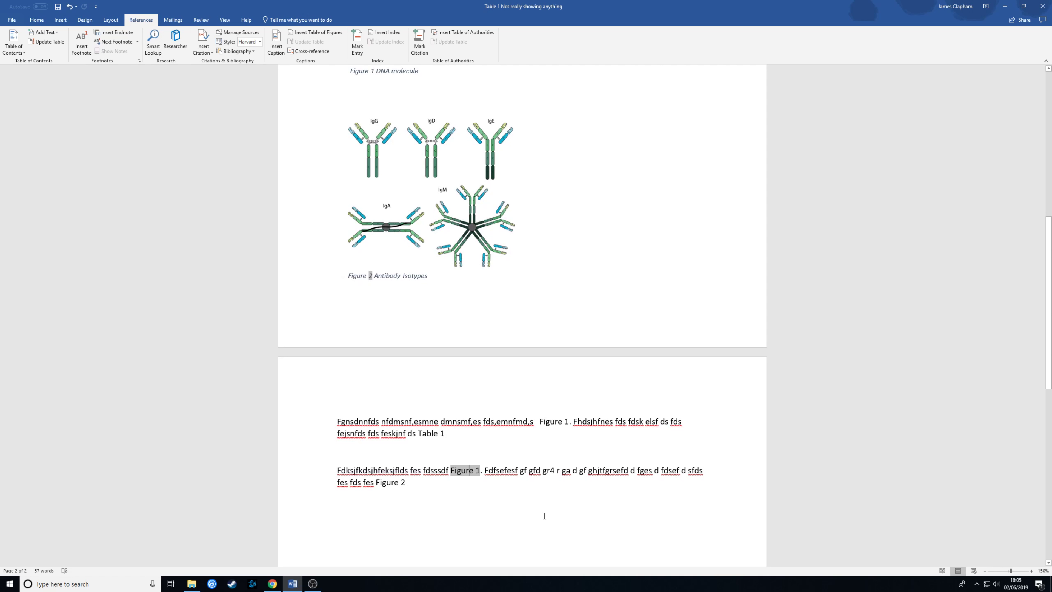
pyautogui.scroll(3, 493, 427)
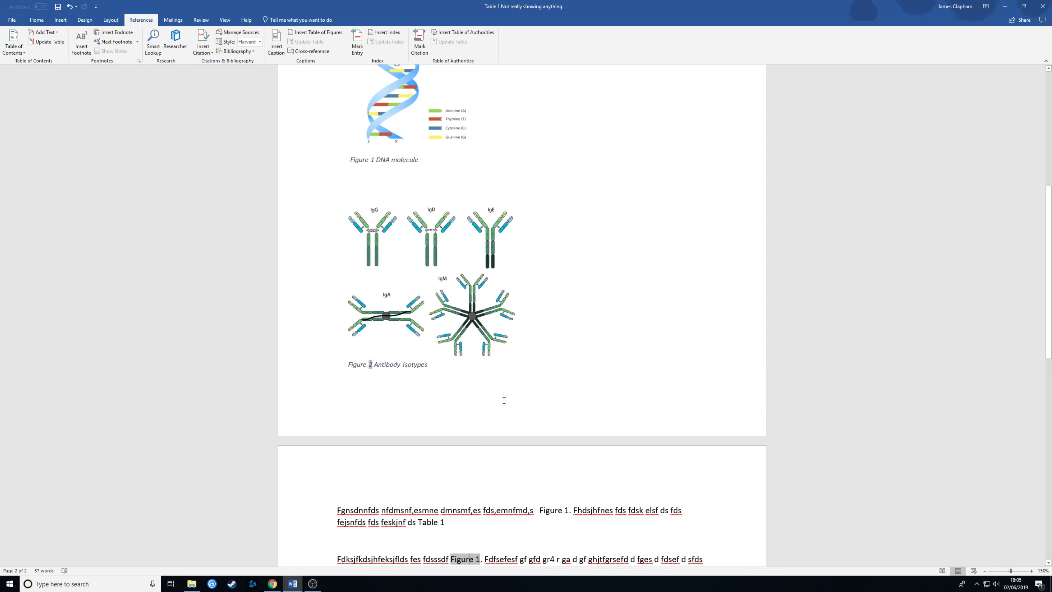
pyautogui.scroll(3, 507, 316)
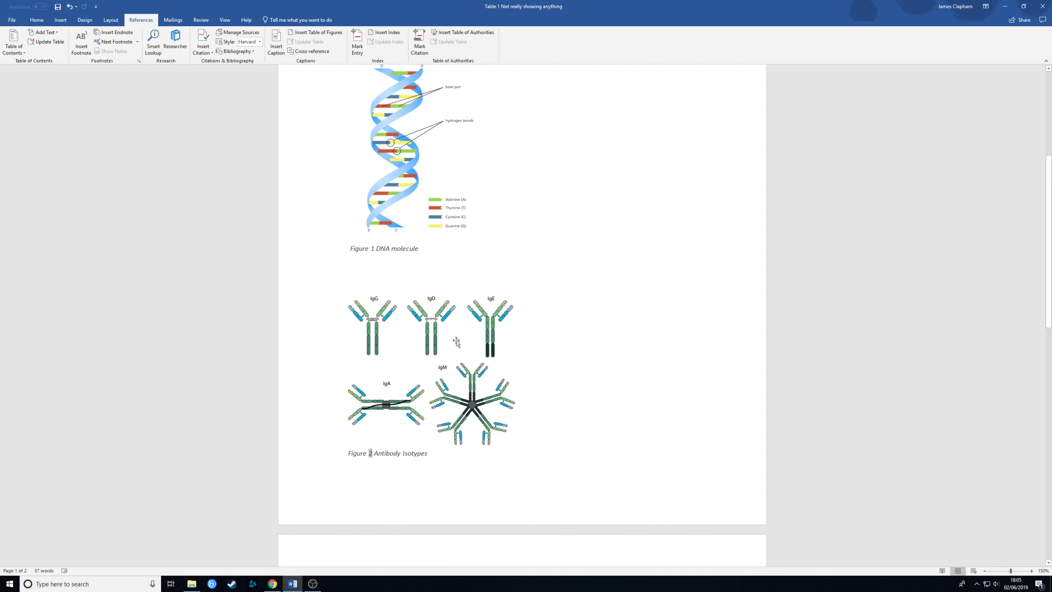
# Move the Antibody Isotypes figure above the DNA picture and update its caption to Figure 1
pyautogui.moveTo(411, 167); pyautogui.dragTo(428, 371)
pyautogui.moveTo(347, 323); pyautogui.dragTo(357, 104)
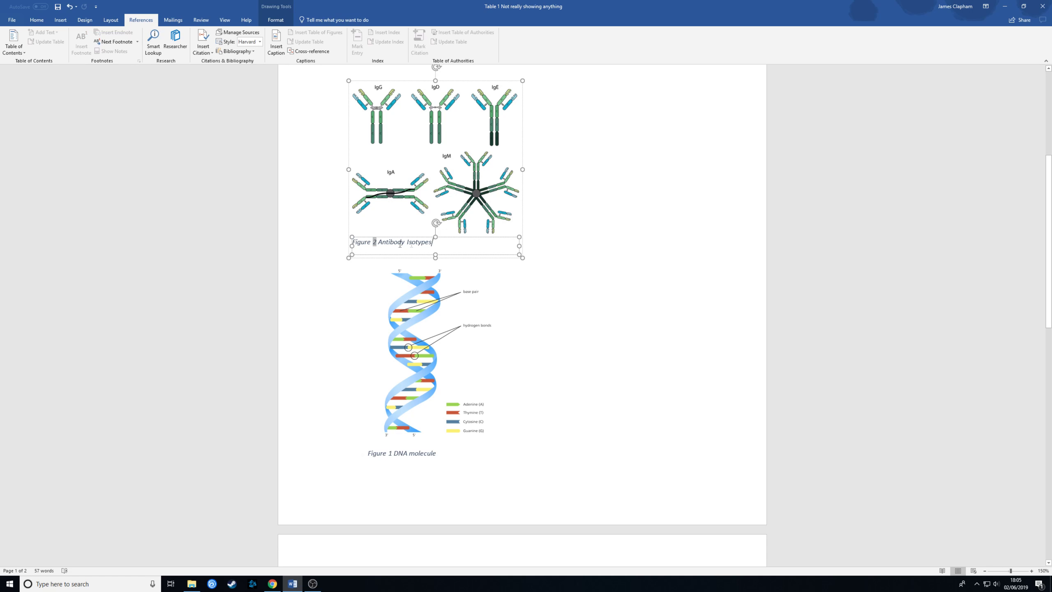
pyautogui.tripleClick(400, 244)
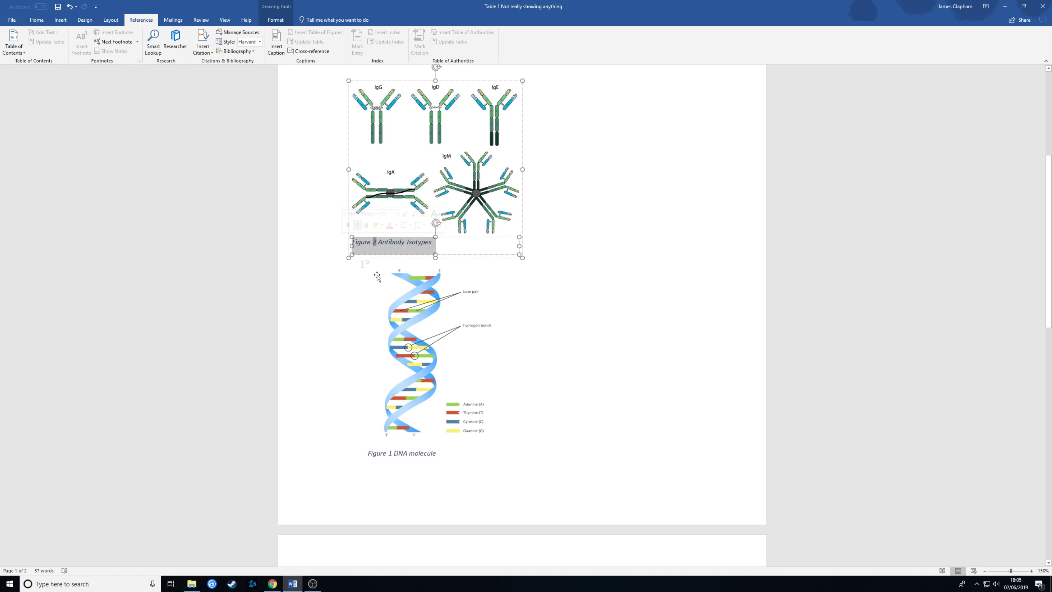
pyautogui.rightClick(371, 241)
pyautogui.click(411, 291)
# Update the DNA molecule caption field so it renumbers to Figure 2
pyautogui.click(450, 456)
pyautogui.tripleClick(450, 456)
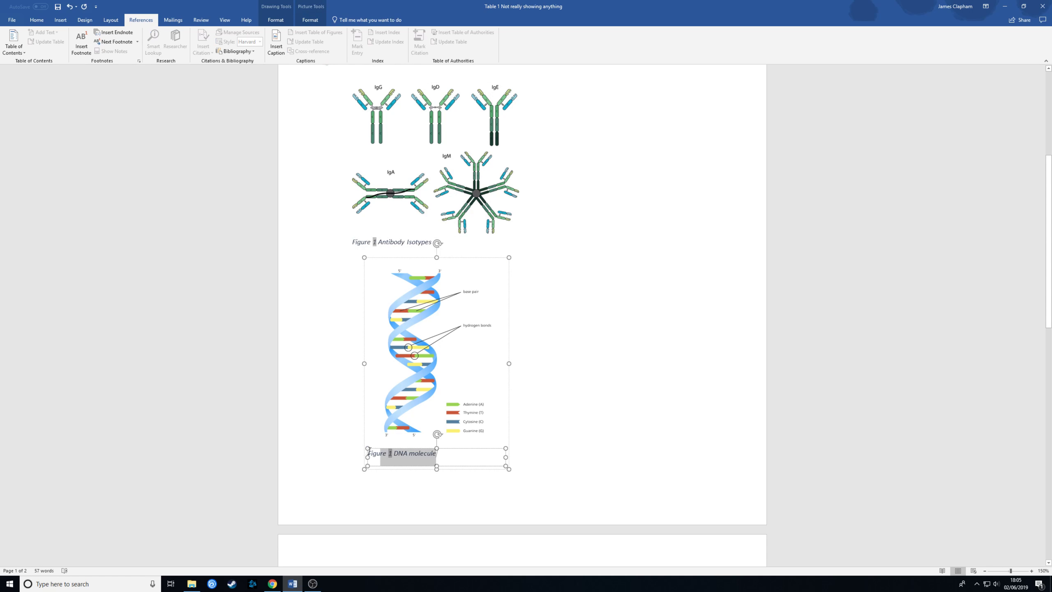
pyautogui.rightClick(394, 455)
pyautogui.click(419, 503)
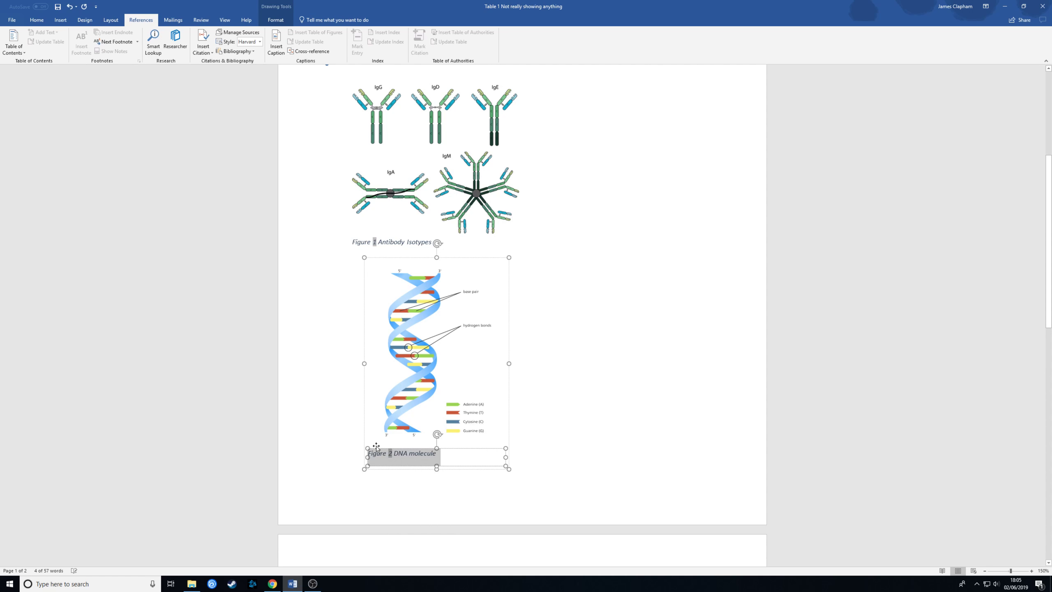
pyautogui.scroll(-3, 590, 462)
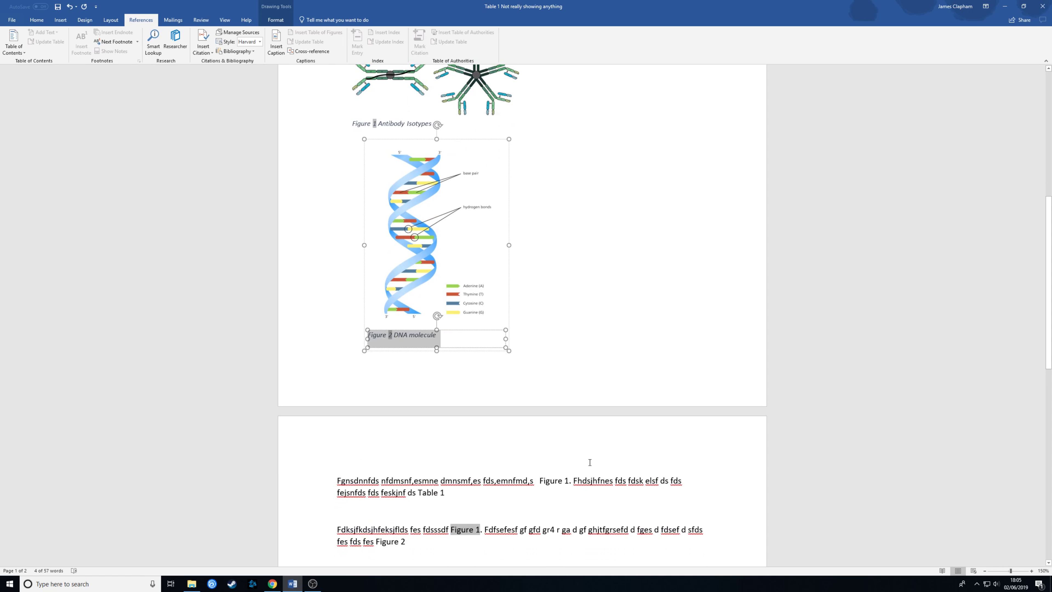
pyautogui.scroll(-3, 590, 462)
# Update the fields in both page-2 paragraphs so references cite Figure 2 twice and Figure 1
pyautogui.moveTo(515, 455); pyautogui.dragTo(337, 362)
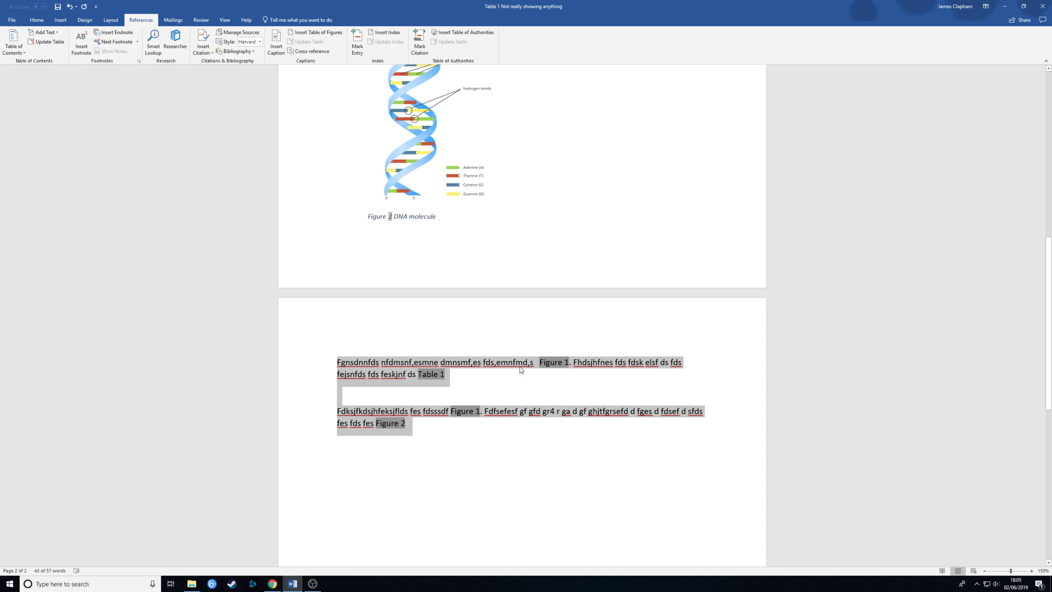
pyautogui.rightClick(425, 359)
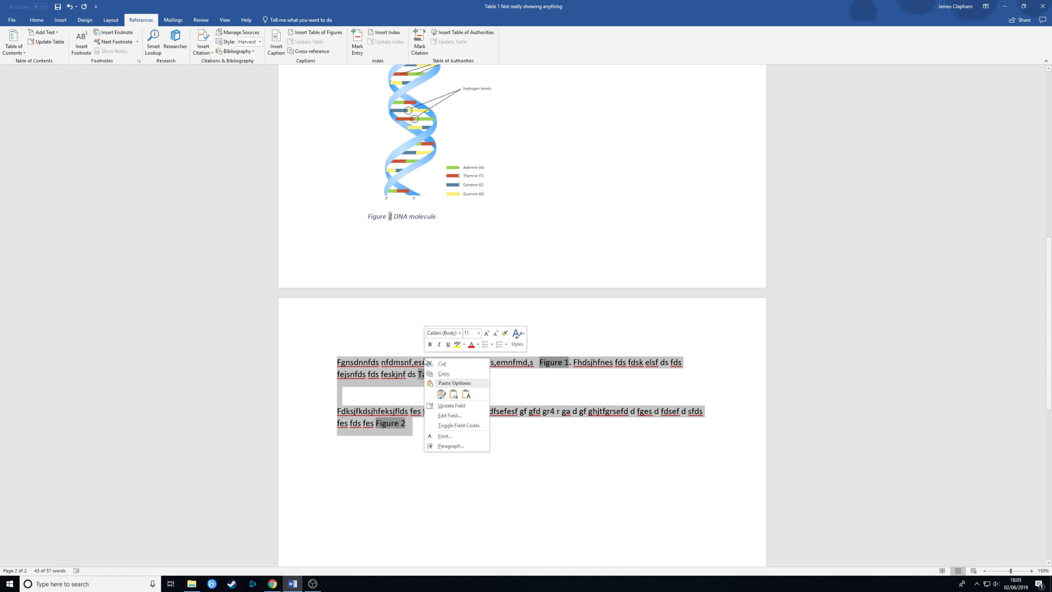
pyautogui.click(473, 406)
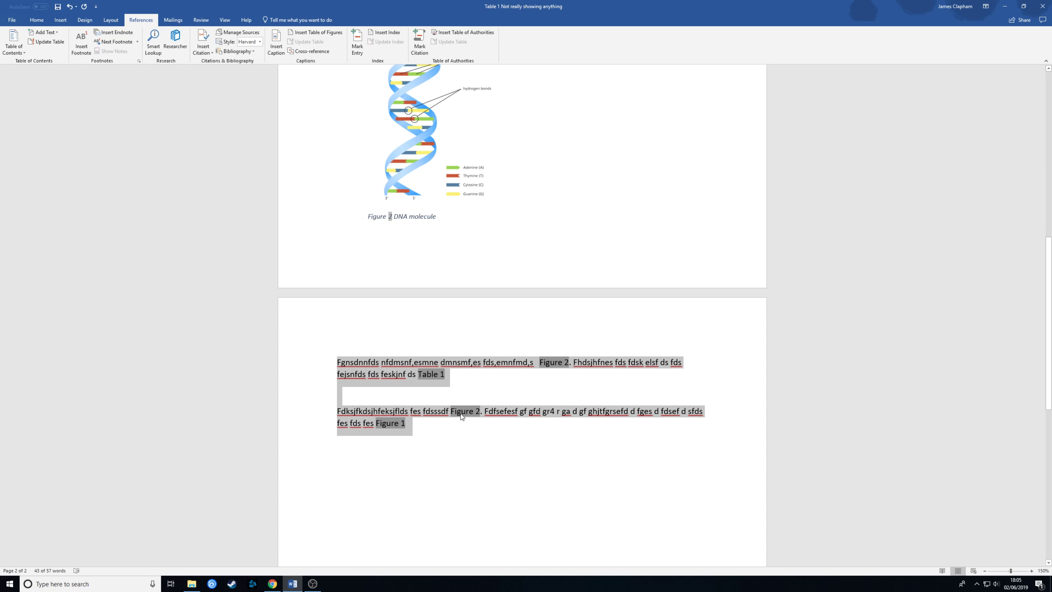
pyautogui.scroll(3, 474, 388)
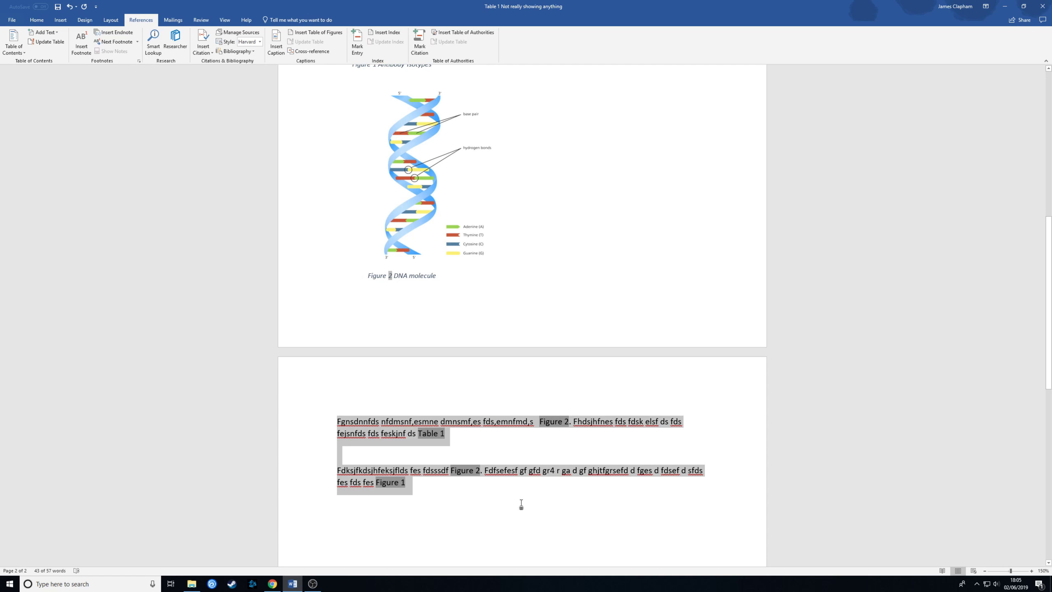
pyautogui.scroll(-3, 454, 457)
pyautogui.click(454, 457)
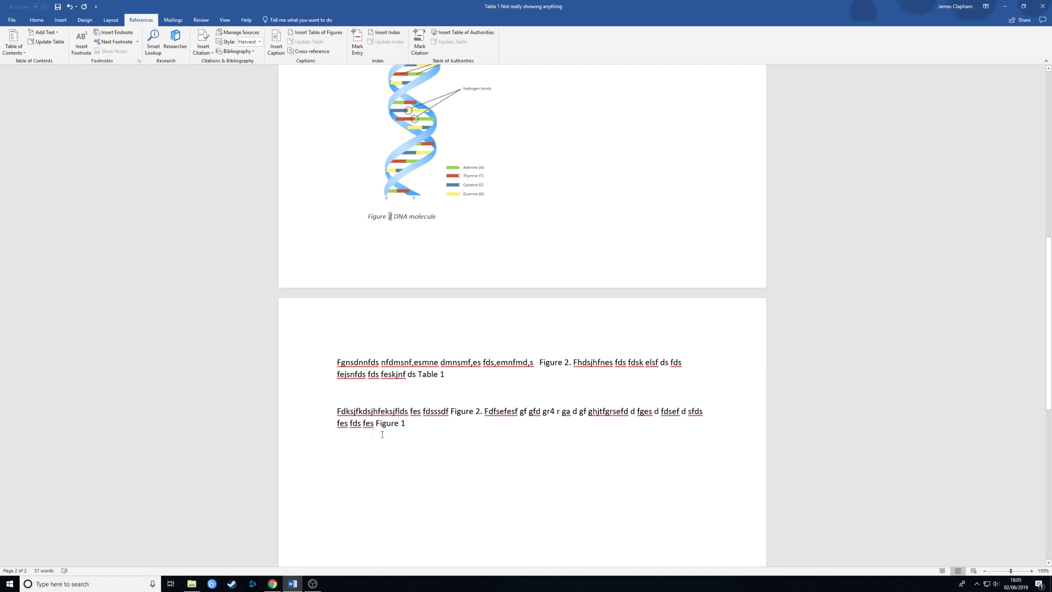
pyautogui.scroll(10, 449, 358)
pyautogui.scroll(1, 450, 359)
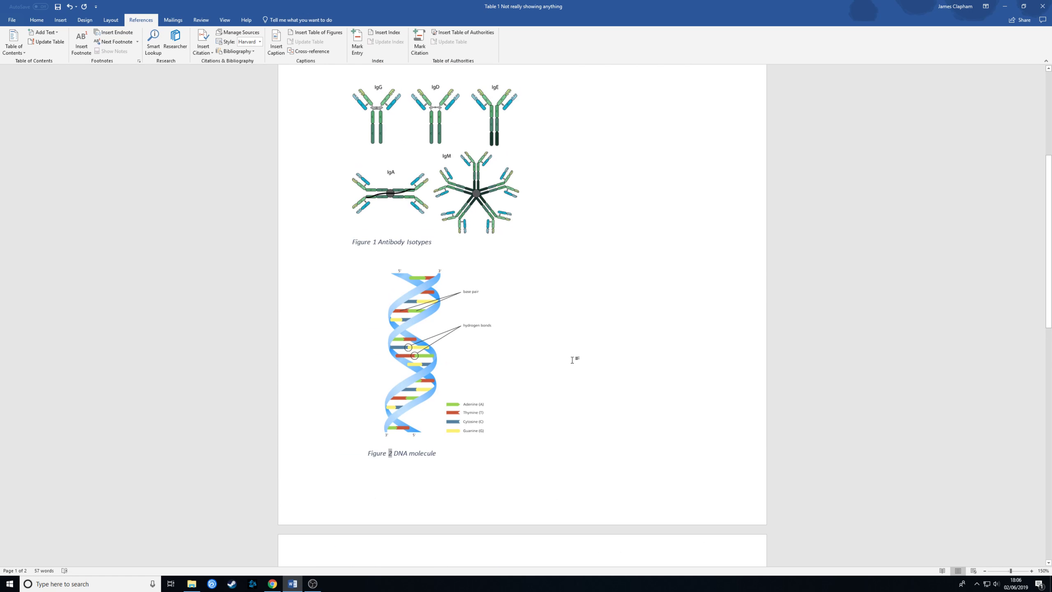
pyautogui.scroll(-10, 572, 360)
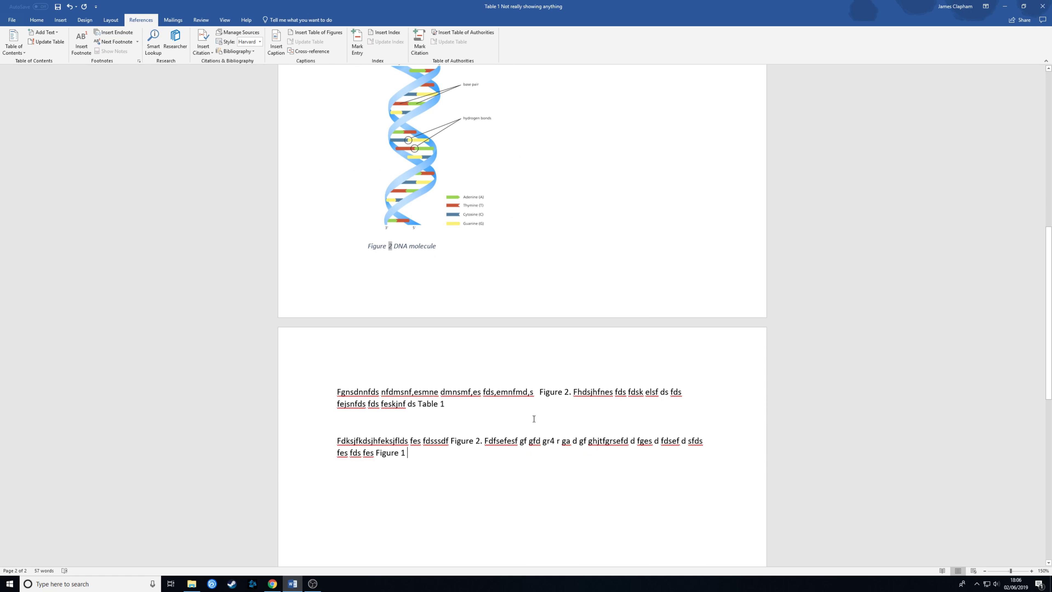
pyautogui.scroll(14, 534, 418)
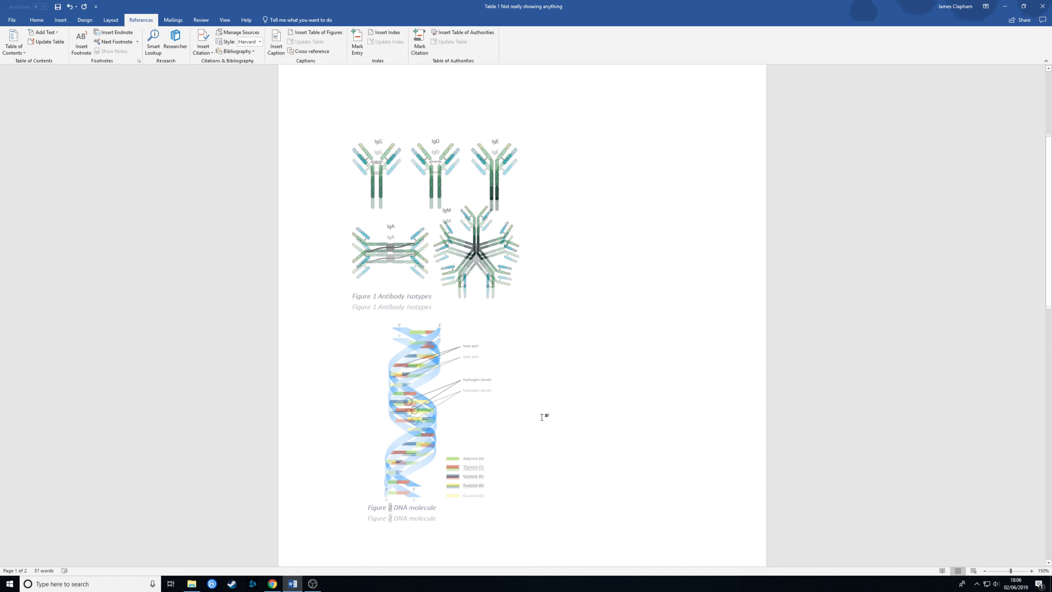
pyautogui.scroll(-6, 542, 417)
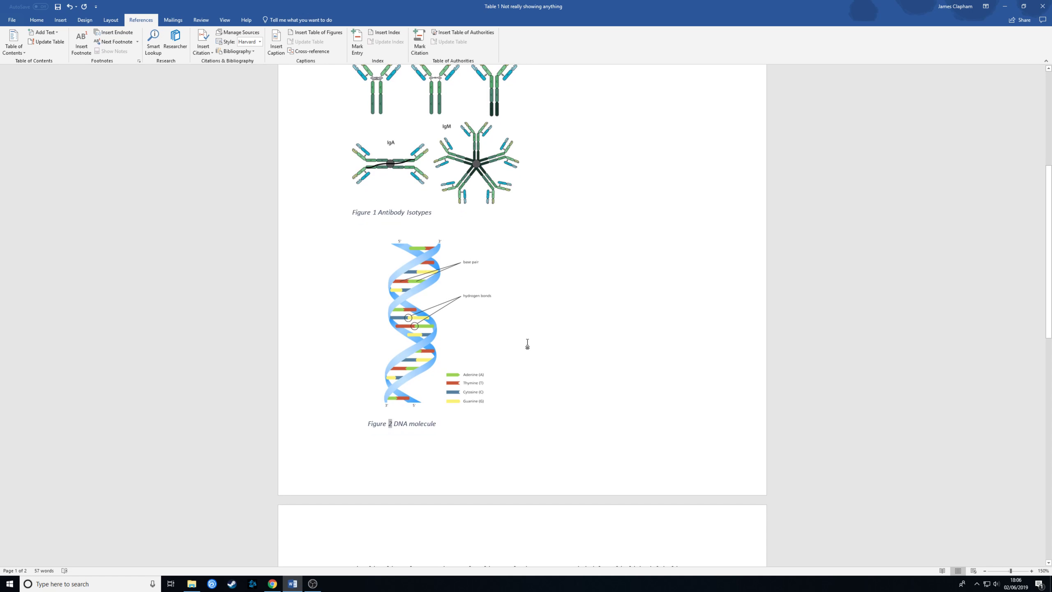
pyautogui.scroll(-4, 526, 345)
pyautogui.scroll(-3, 477, 336)
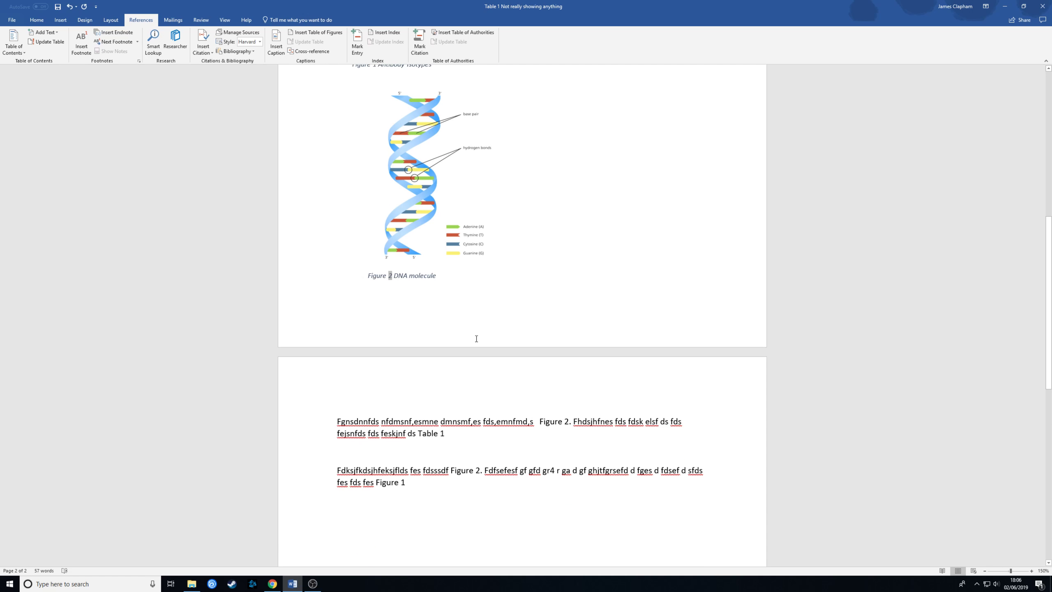
pyautogui.scroll(7, 477, 339)
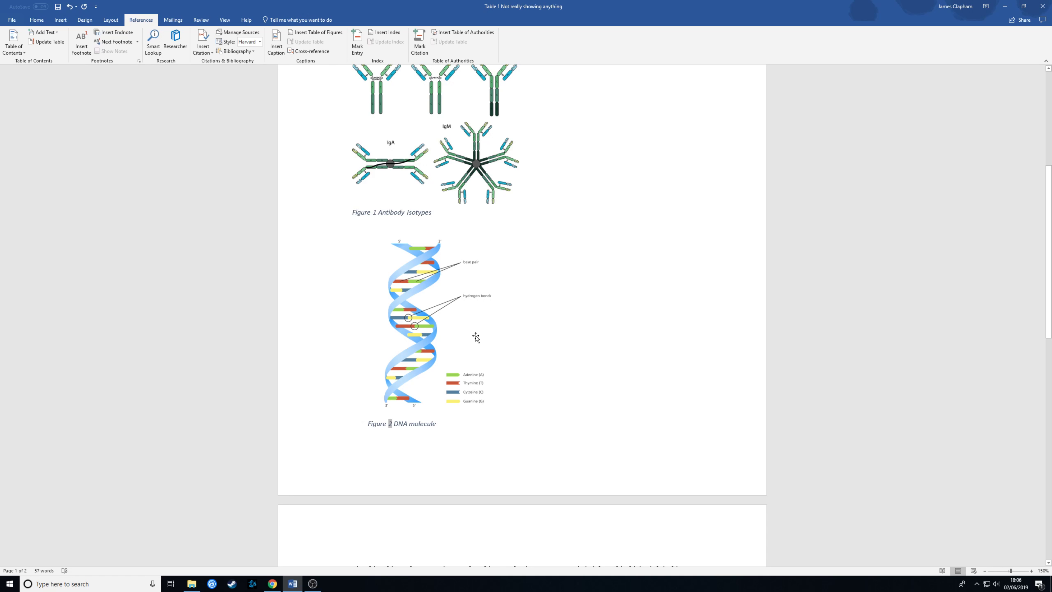
pyautogui.scroll(-7, 476, 337)
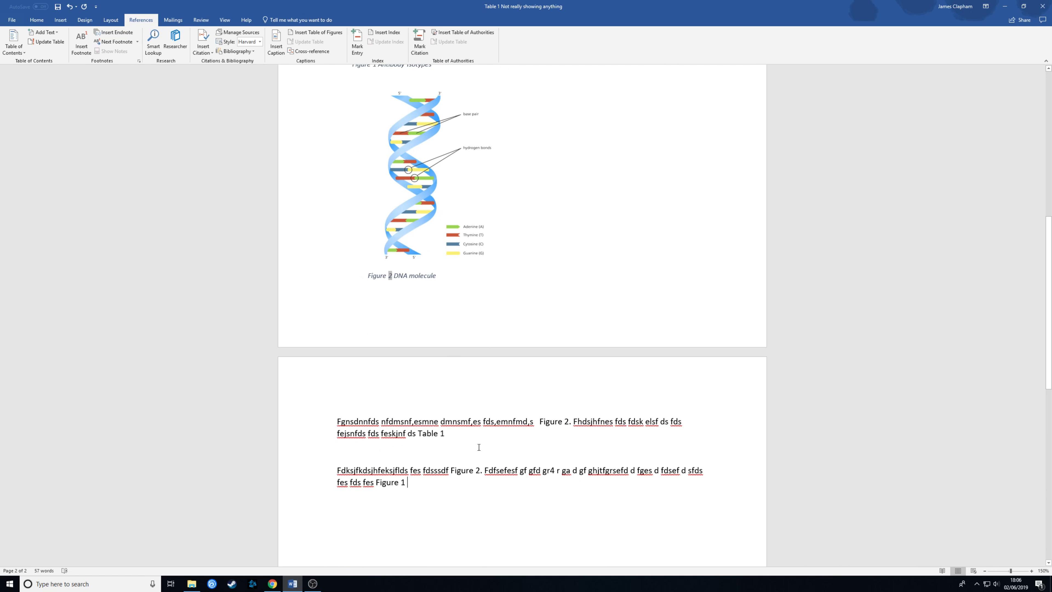
pyautogui.scroll(-3, 479, 447)
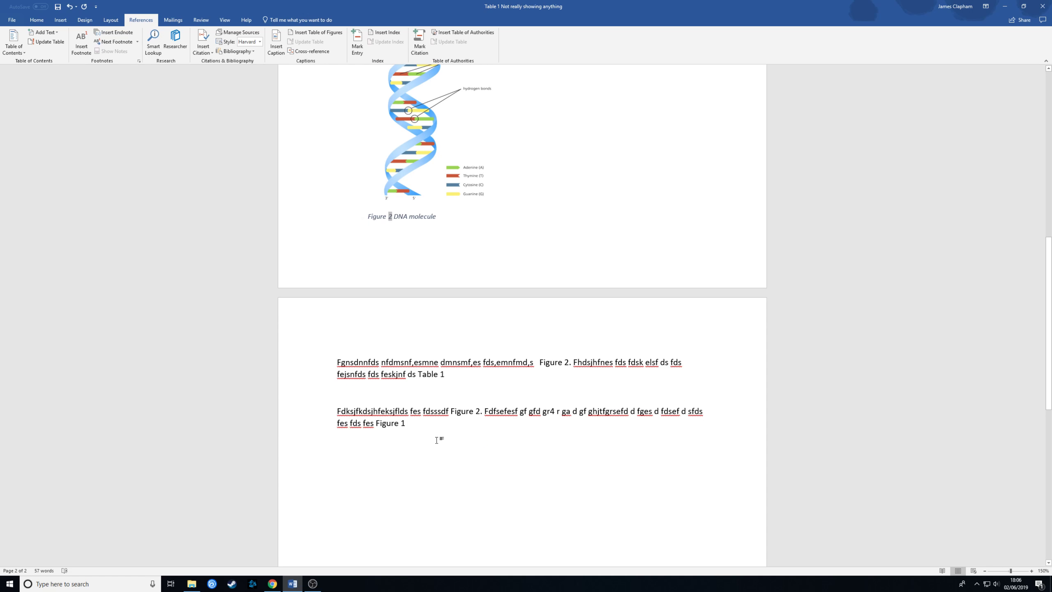
pyautogui.scroll(3, 436, 440)
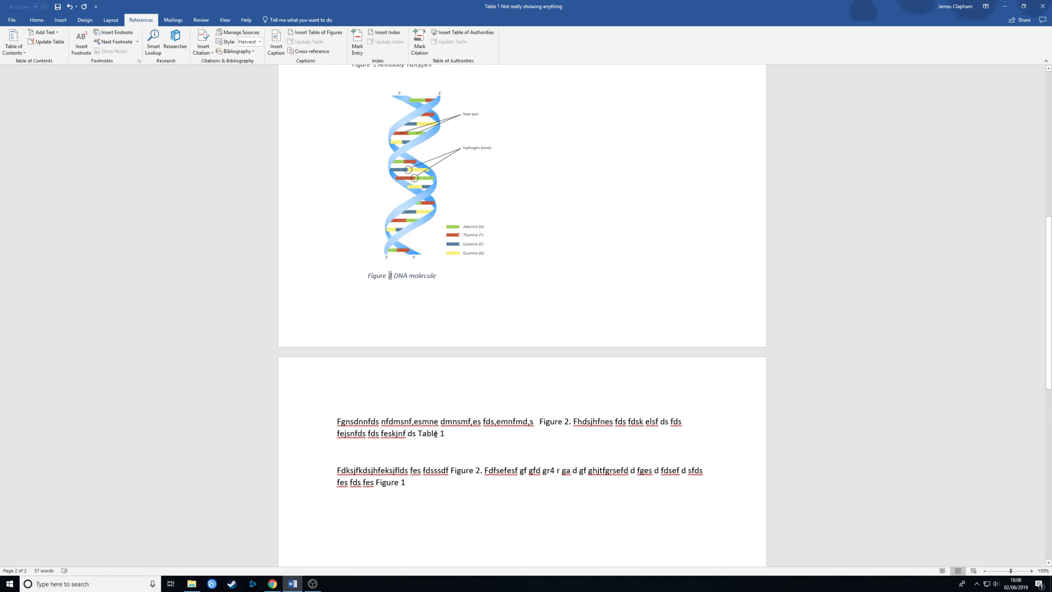
pyautogui.scroll(10, 436, 433)
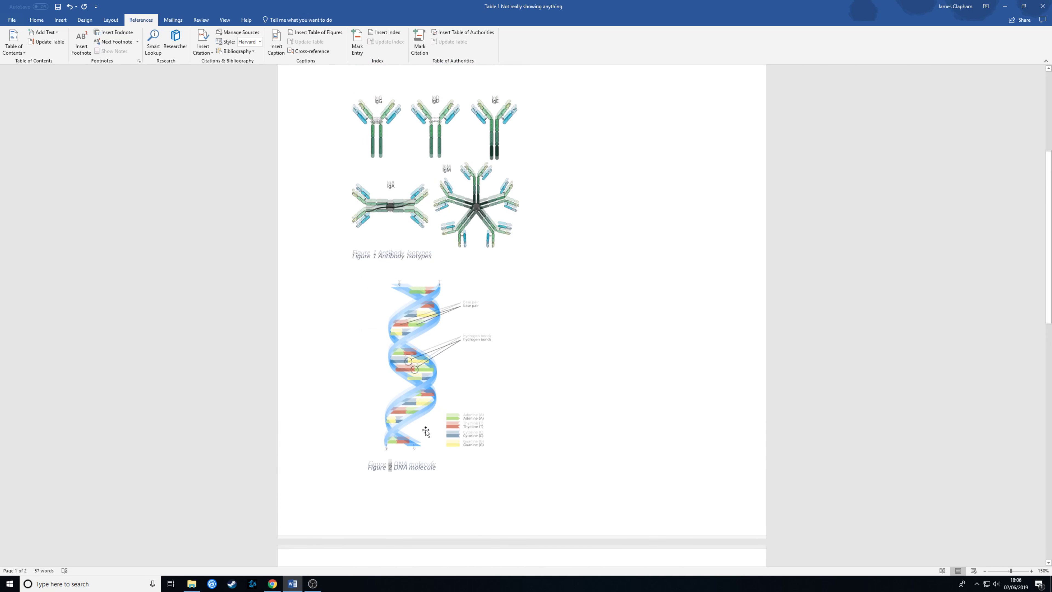
pyautogui.scroll(-17, 425, 430)
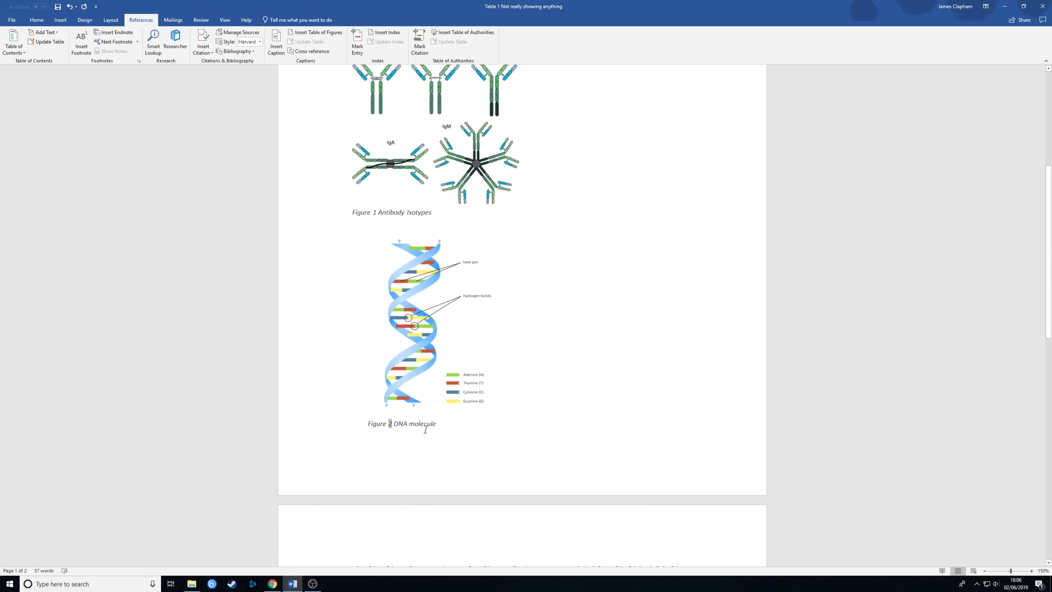
pyautogui.scroll(-4, 423, 430)
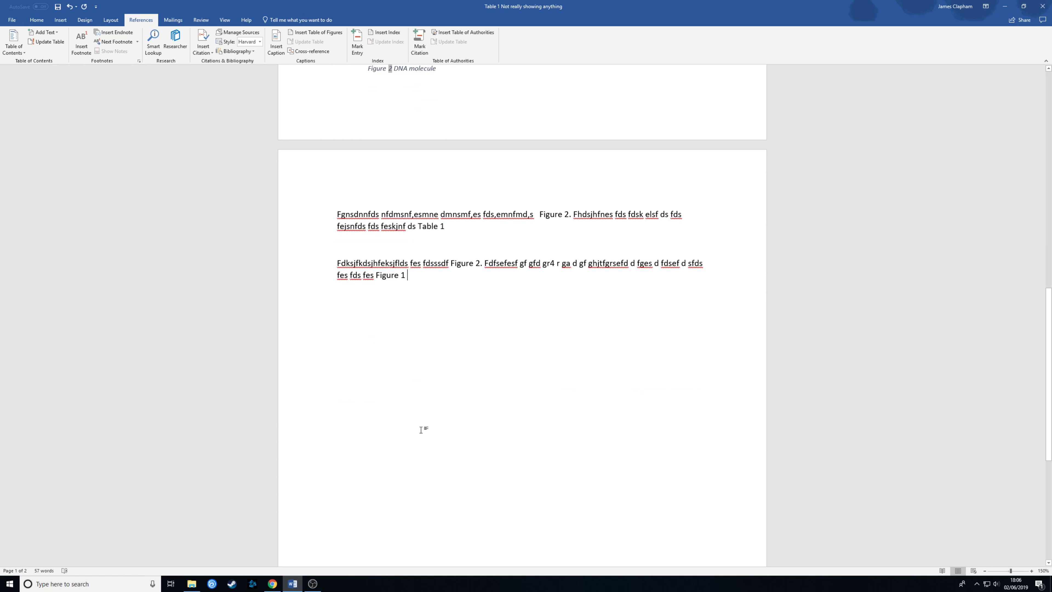